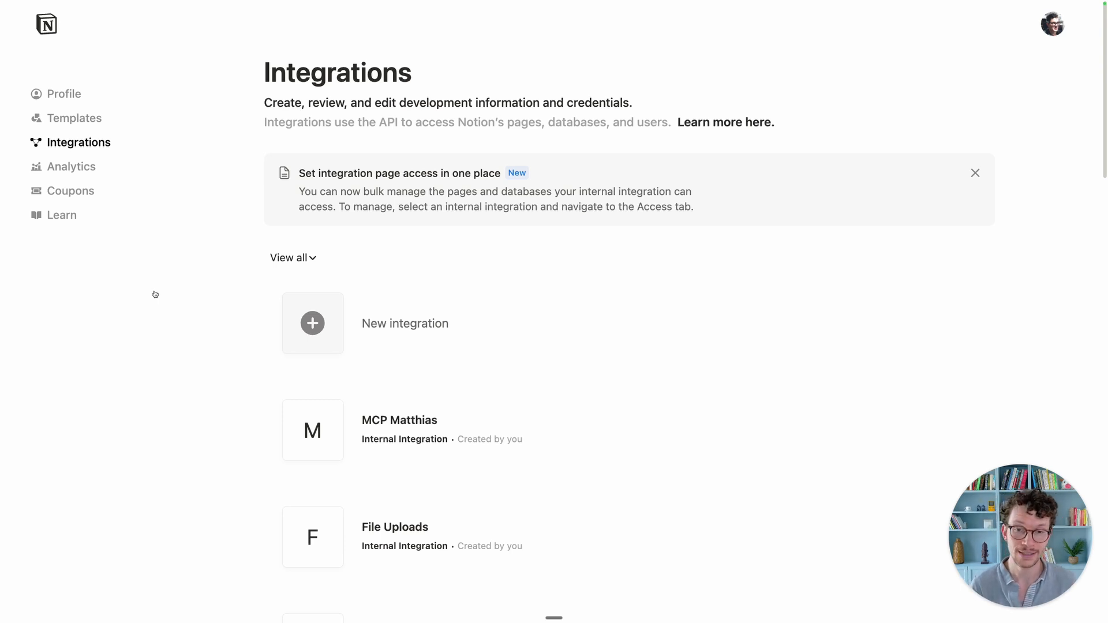
Step: Start a new Notion integration, cancel it, and open the existing MCP integration's settings instead
{"action": "key", "text": "super+l"}
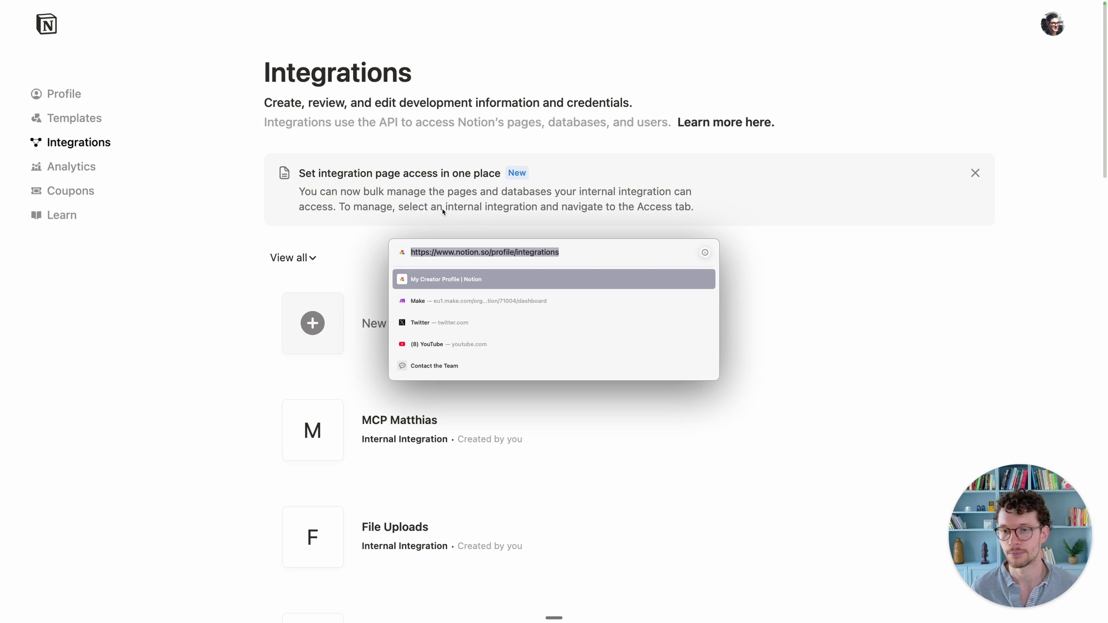
{"action": "left_click", "coordinate": [261, 224]}
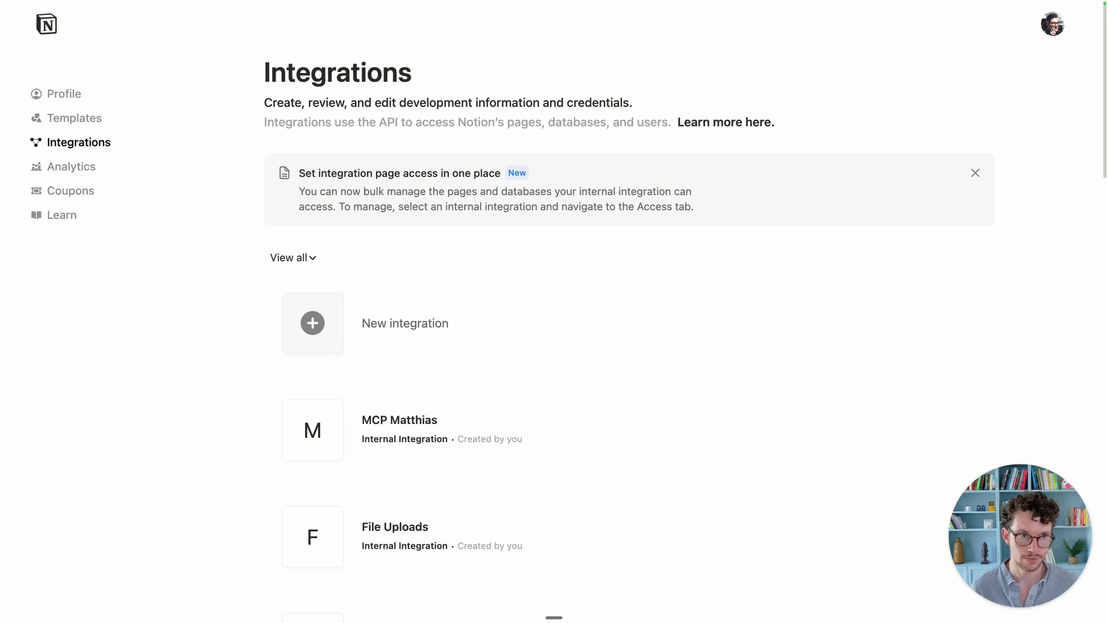
{"action": "left_click", "coordinate": [386, 328]}
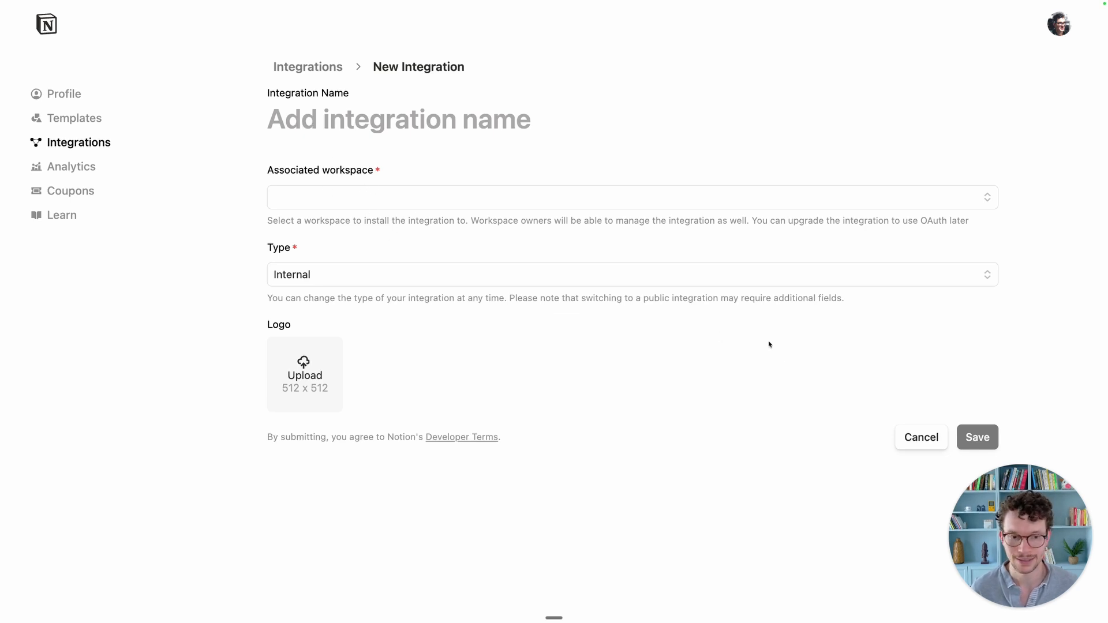
{"action": "left_click", "coordinate": [924, 440]}
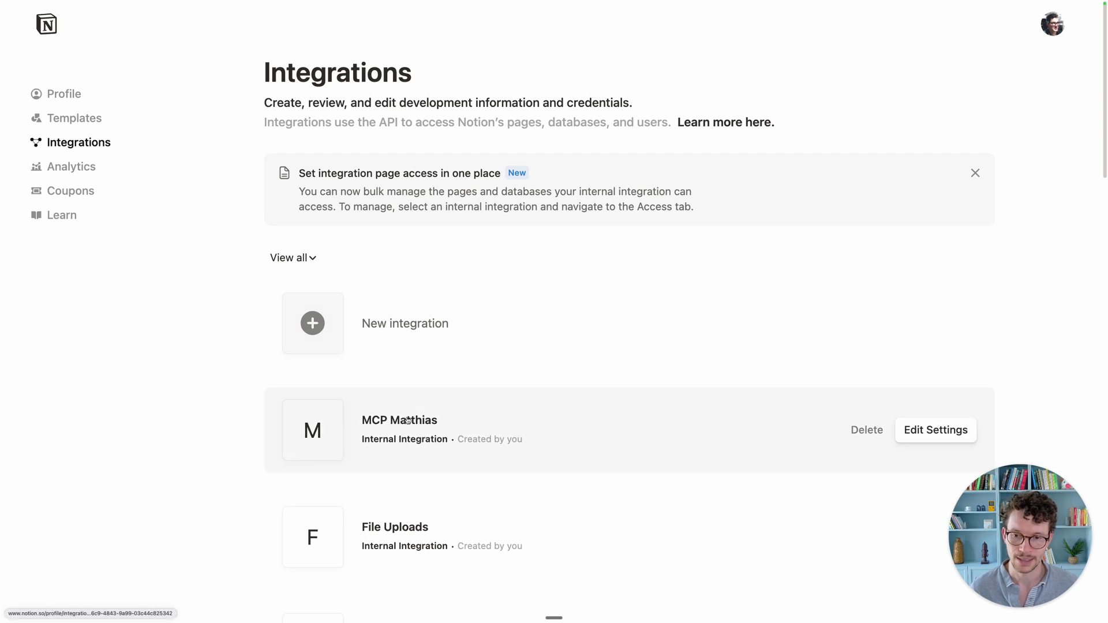
{"action": "left_click", "coordinate": [408, 420]}
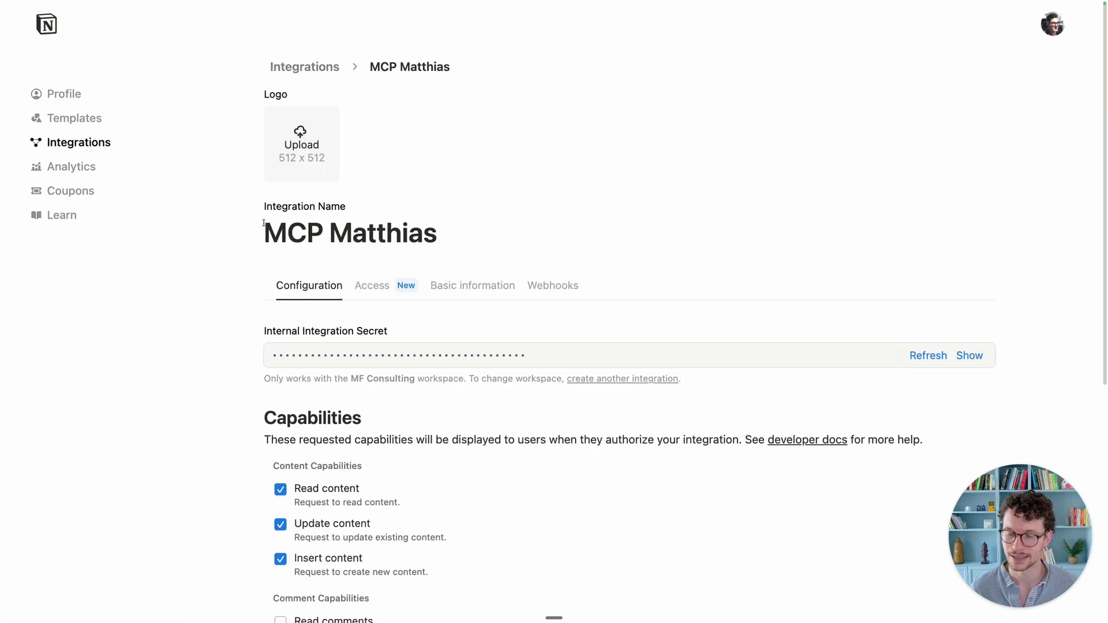
Step: Scroll the MCP integration's Configuration tab to review its read, update and insert content capabilities
{"action": "scroll", "coordinate": [264, 223], "scroll_direction": "down", "scroll_amount": 2}
{"action": "scroll", "coordinate": [318, 237], "scroll_direction": "down", "scroll_amount": 2}
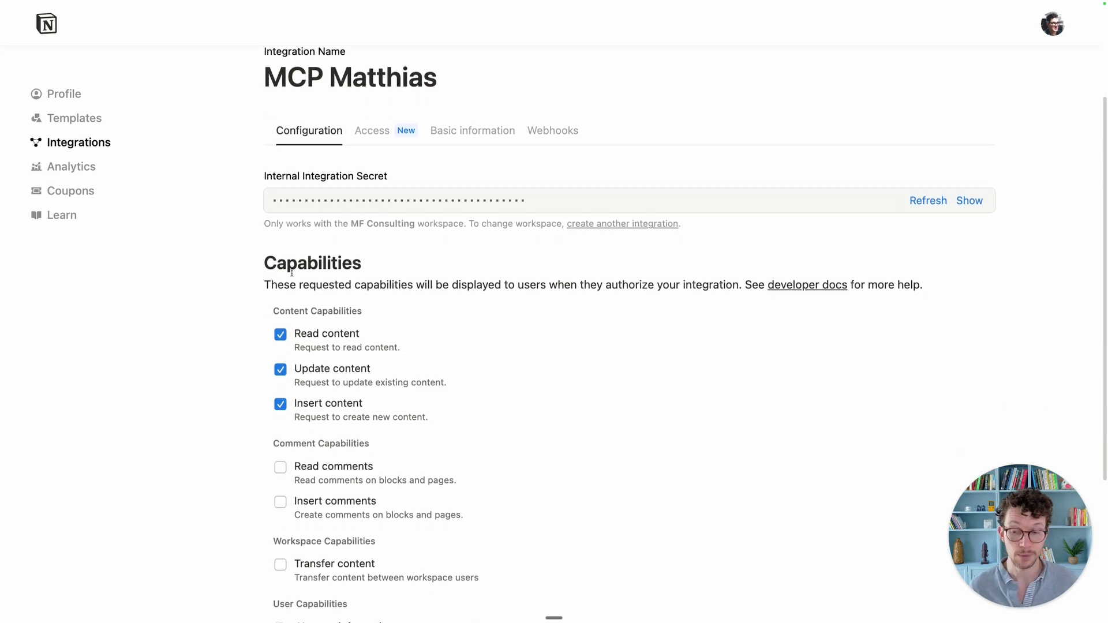
{"action": "scroll", "coordinate": [292, 273], "scroll_direction": "down", "scroll_amount": 2}
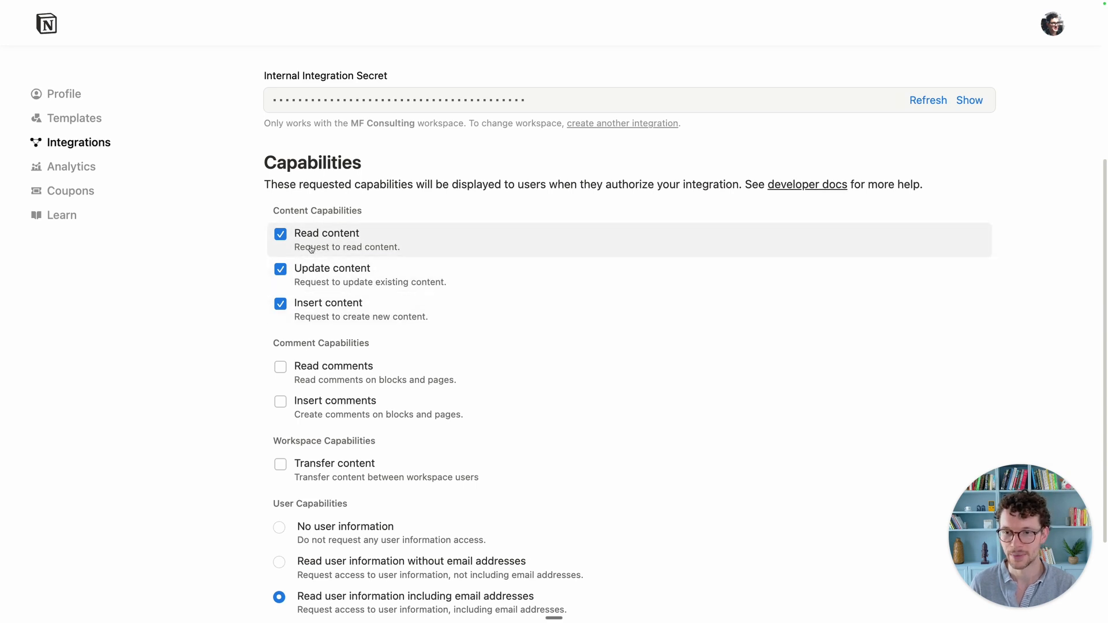
{"action": "scroll", "coordinate": [371, 312], "scroll_direction": "up", "scroll_amount": 3}
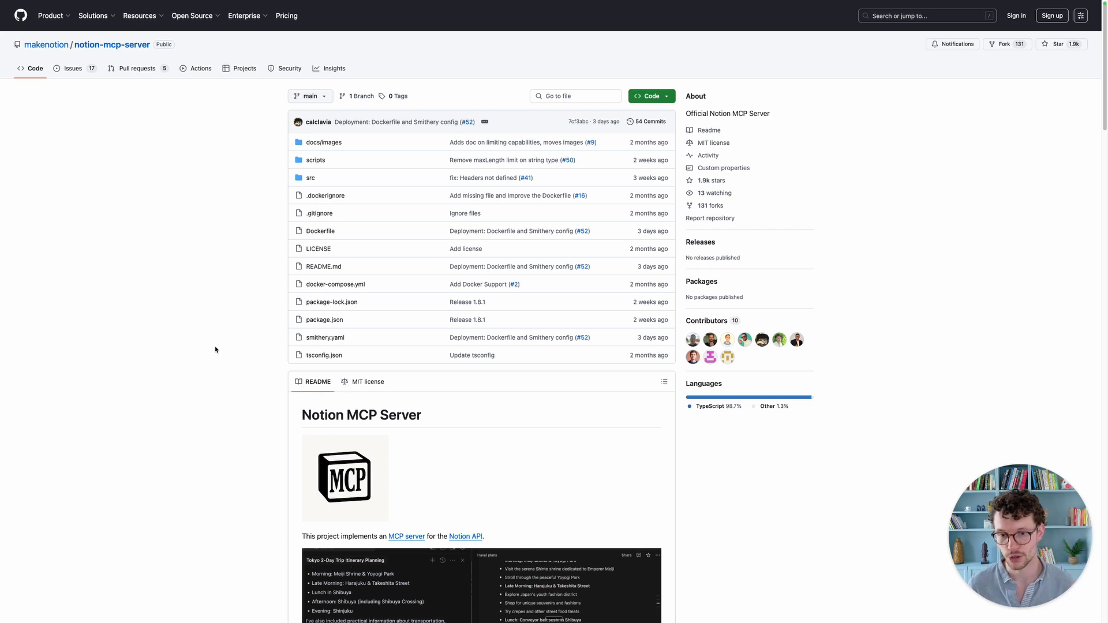
Step: Scroll to the README's MCP config section and copy the npm JSON config block
{"action": "scroll", "coordinate": [216, 350], "scroll_direction": "down", "scroll_amount": 2}
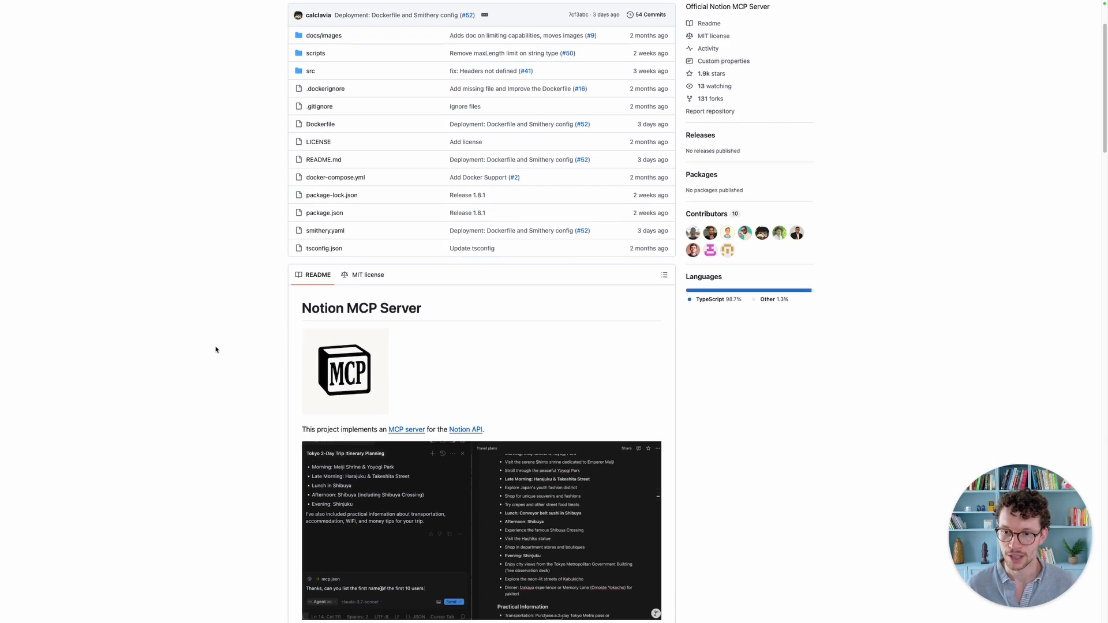
{"action": "scroll", "coordinate": [286, 318], "scroll_direction": "down", "scroll_amount": 12}
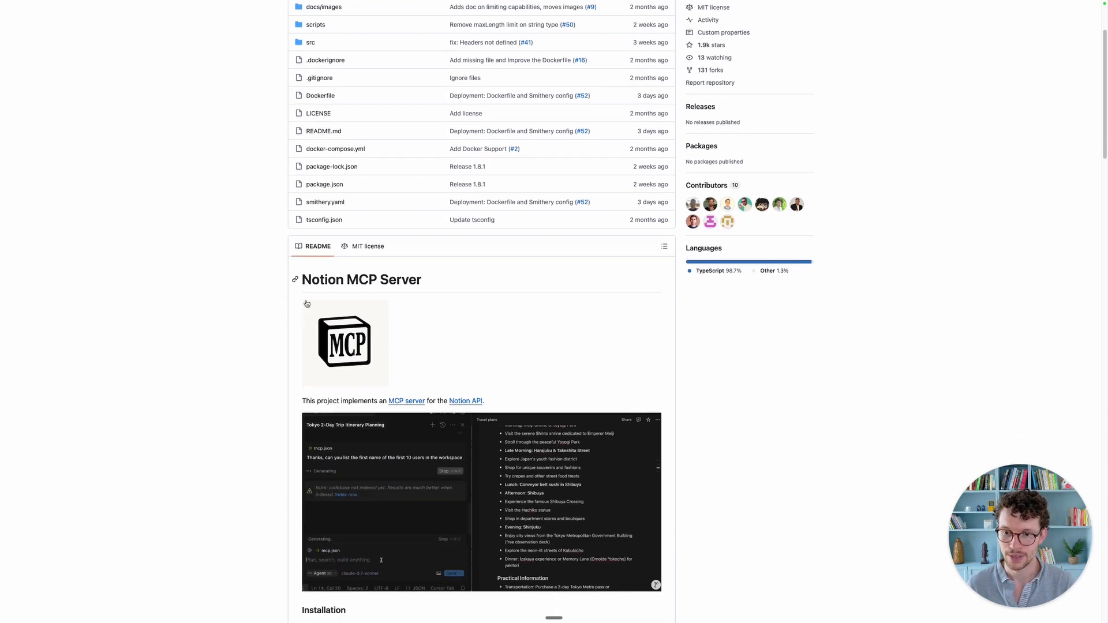
{"action": "scroll", "coordinate": [286, 318], "scroll_direction": "down", "scroll_amount": 14}
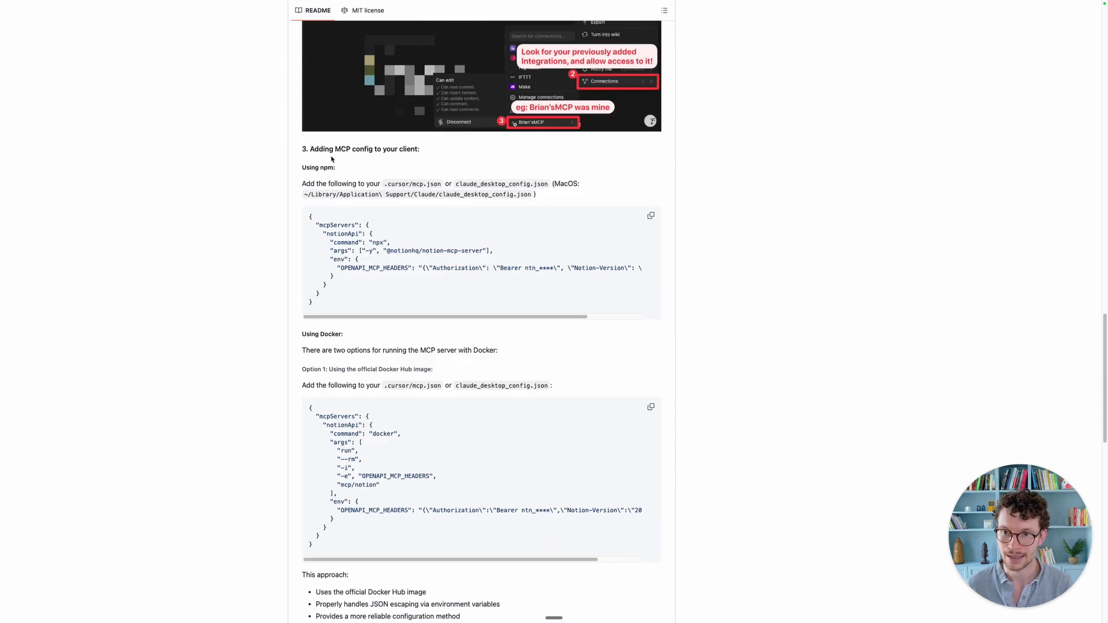
{"action": "left_click", "coordinate": [310, 214]}
{"action": "left_click_drag", "start_coordinate": [309, 215], "coordinate": [331, 302]}
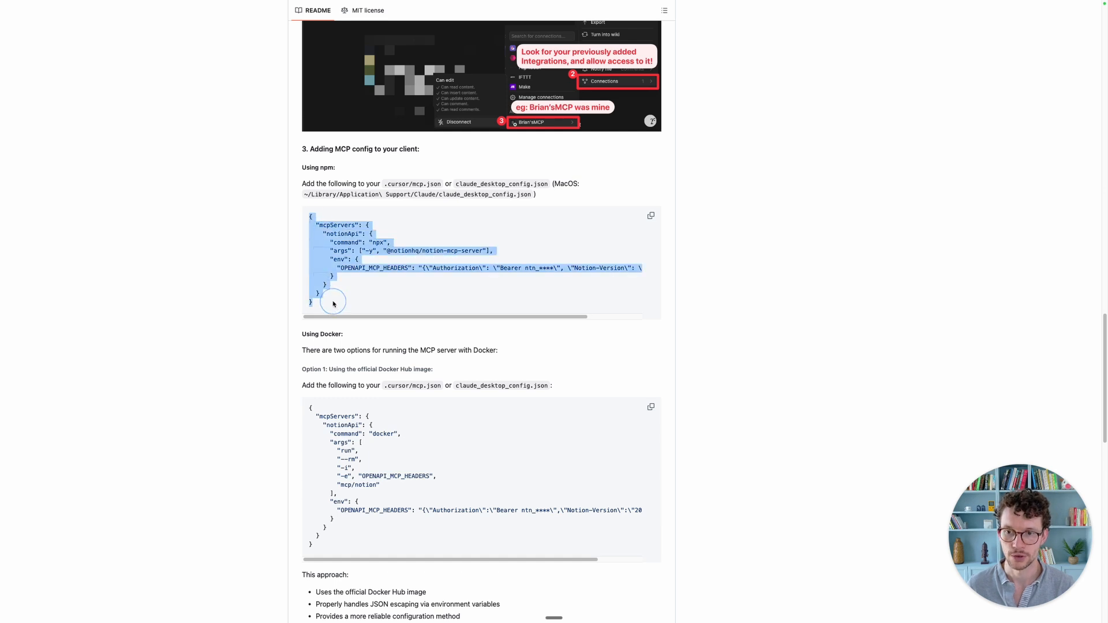
{"action": "left_click", "coordinate": [651, 217]}
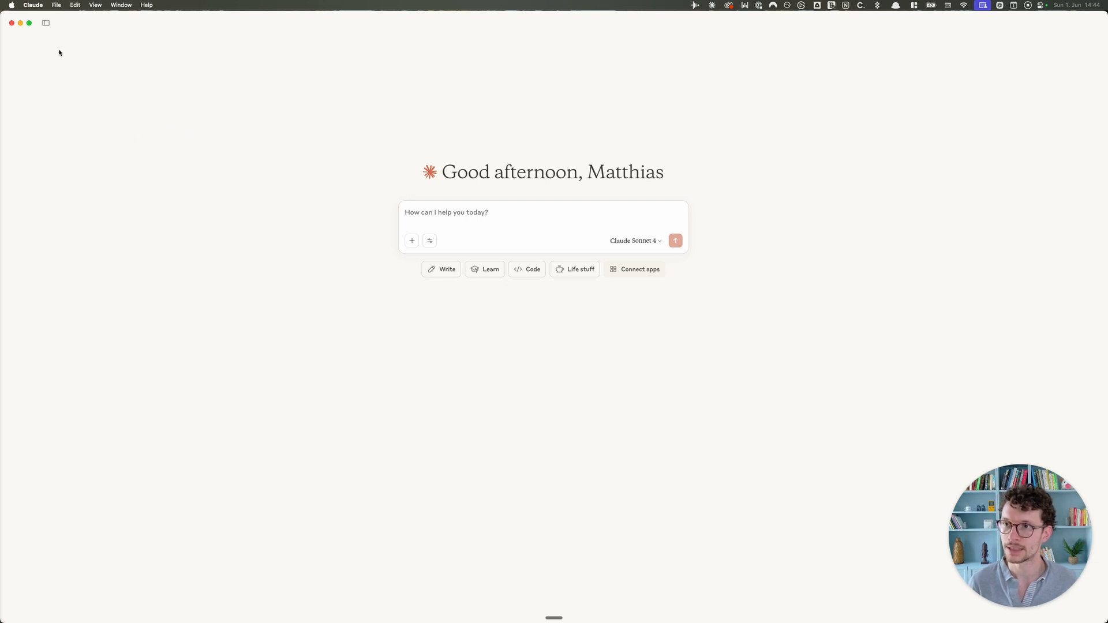
Step: Open Claude's Developer settings and use Edit Config to reveal claude_desktop_config.json in Finder
{"action": "left_click", "coordinate": [33, 5]}
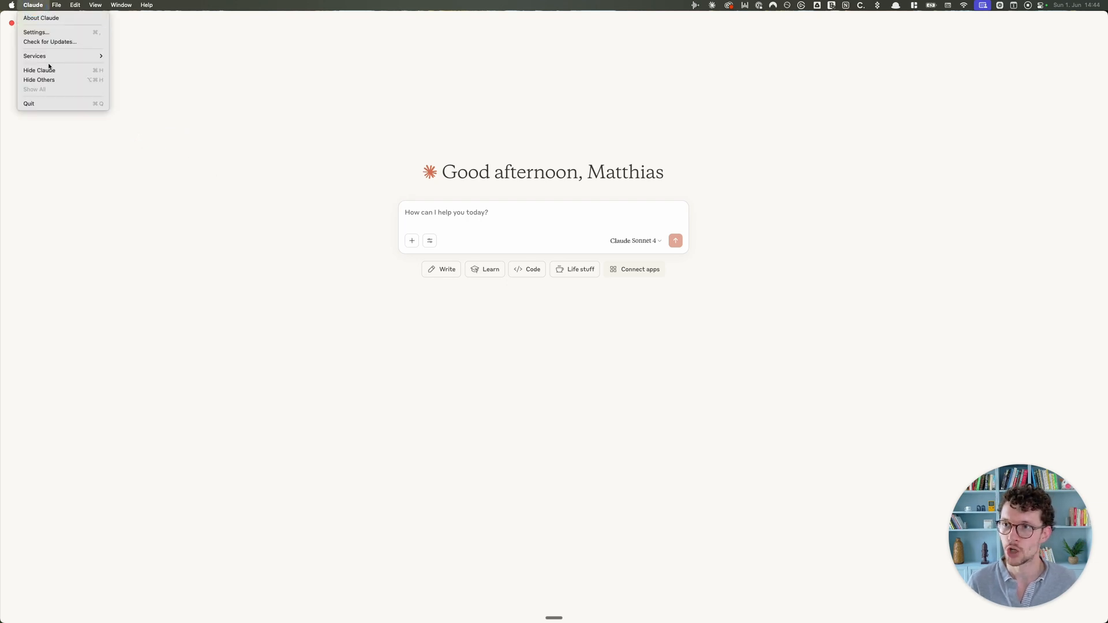
{"action": "left_click", "coordinate": [49, 33]}
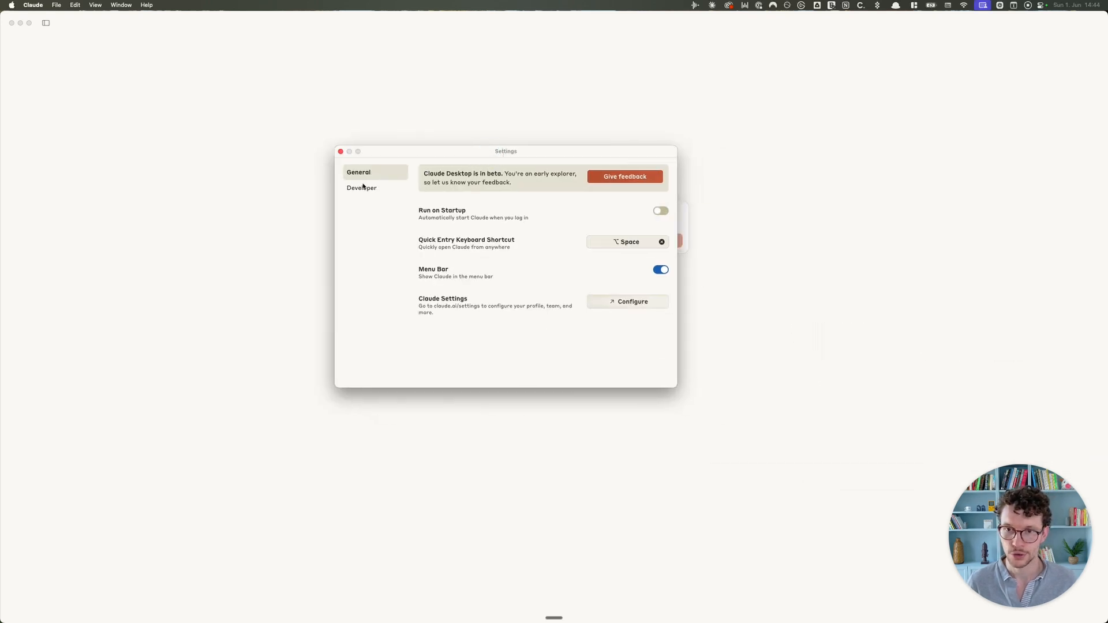
{"action": "left_click", "coordinate": [363, 188]}
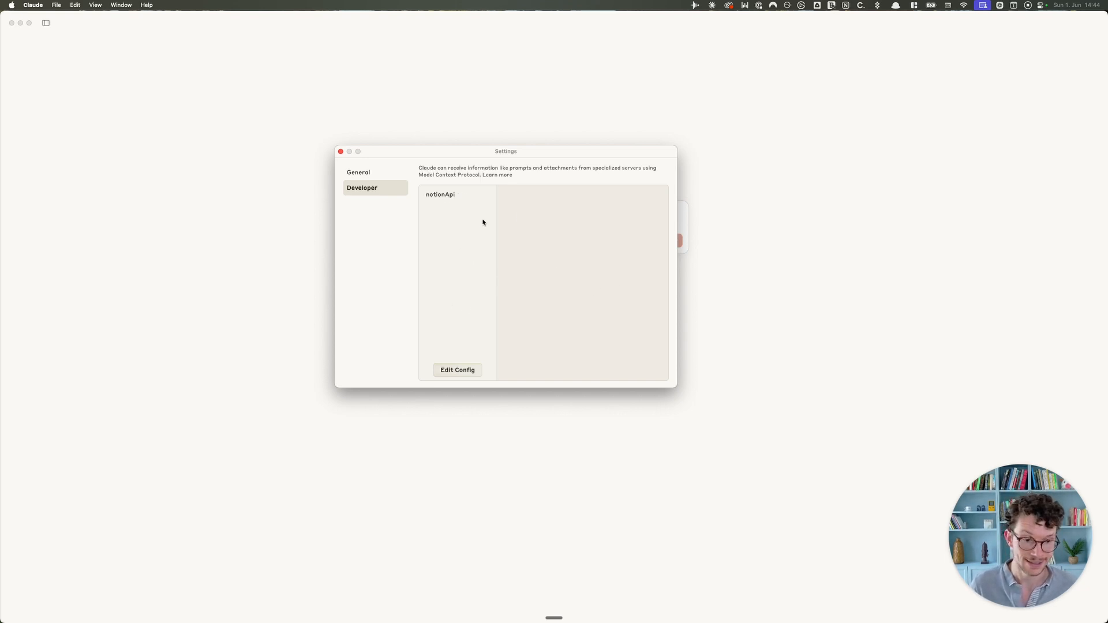
{"action": "left_click", "coordinate": [459, 373]}
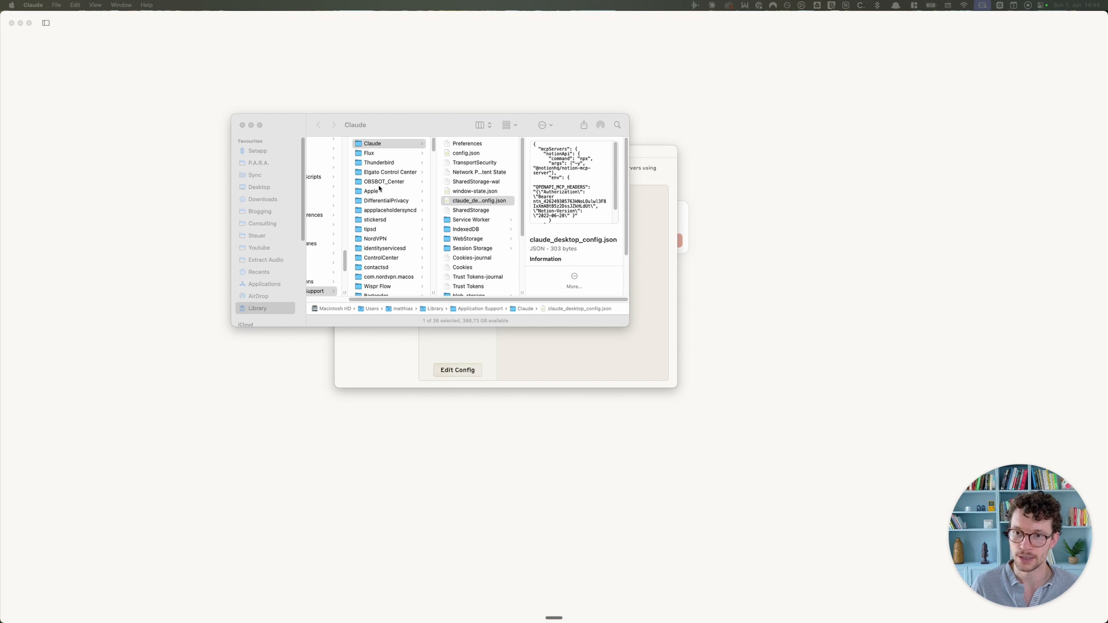
Step: Open claude_desktop_config.json in TextEdit via the Finder context menu's Open With
{"action": "right_click", "coordinate": [481, 203]}
{"action": "mouse_move", "coordinate": [562, 220]}
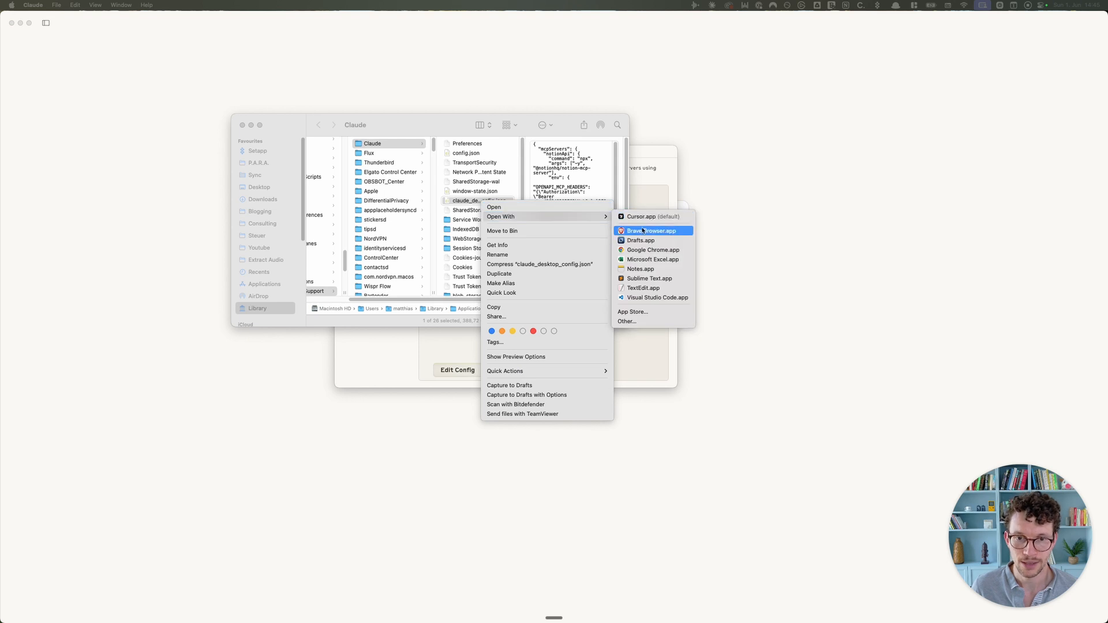
{"action": "left_click", "coordinate": [643, 289]}
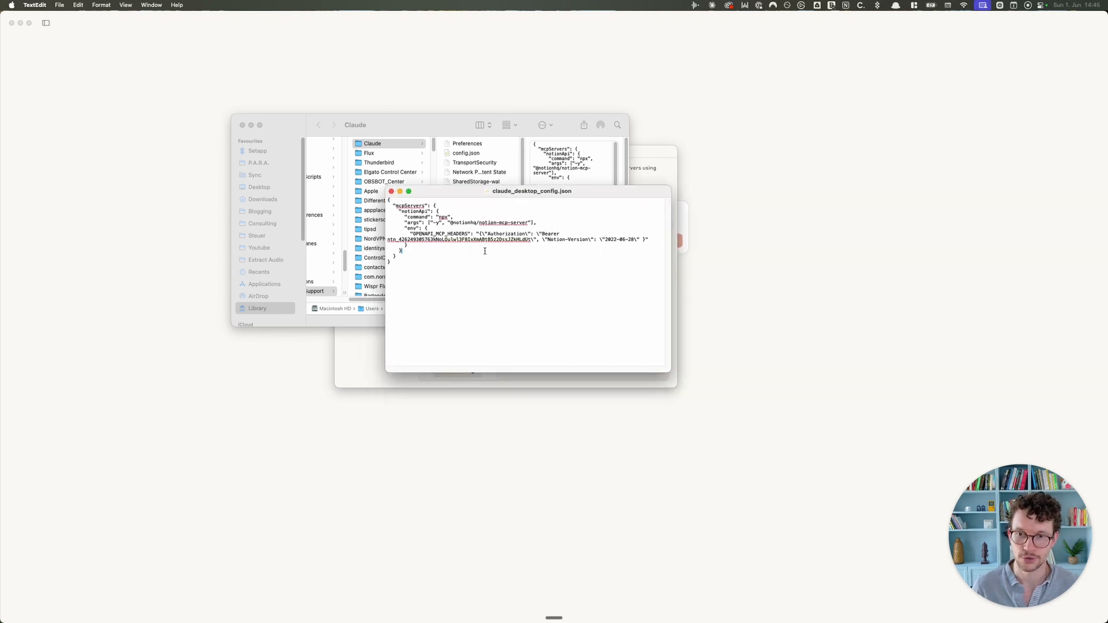
Step: Clear the existing contents of claude_desktop_config.json, leaving only empty curly braces
{"action": "key", "text": "super+a"}
{"action": "key", "text": "BackSpace"}
{"action": "type", "text": "{}"}
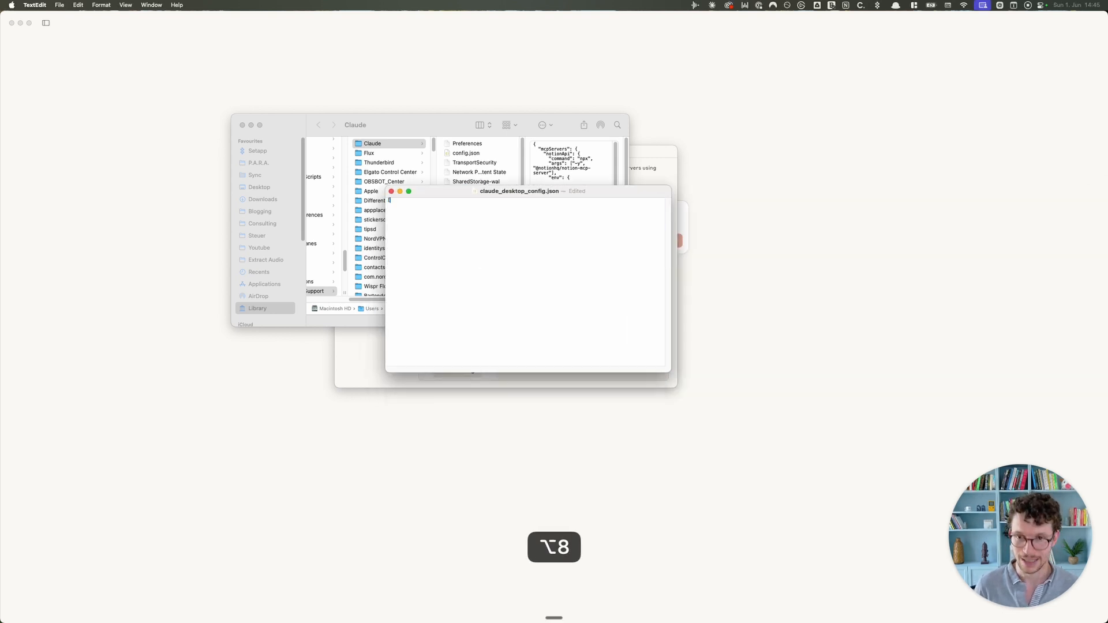
{"action": "key", "text": "BackSpace"}
{"action": "key", "text": "BackSpace"}
{"action": "type", "text": "{}"}
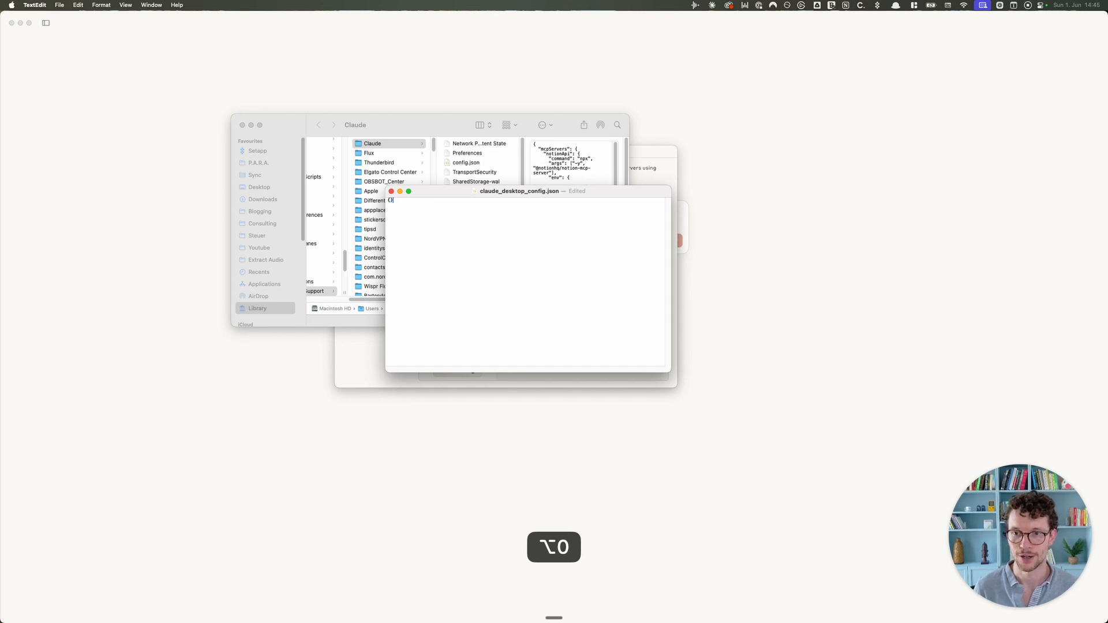
{"action": "key", "text": "super+a"}
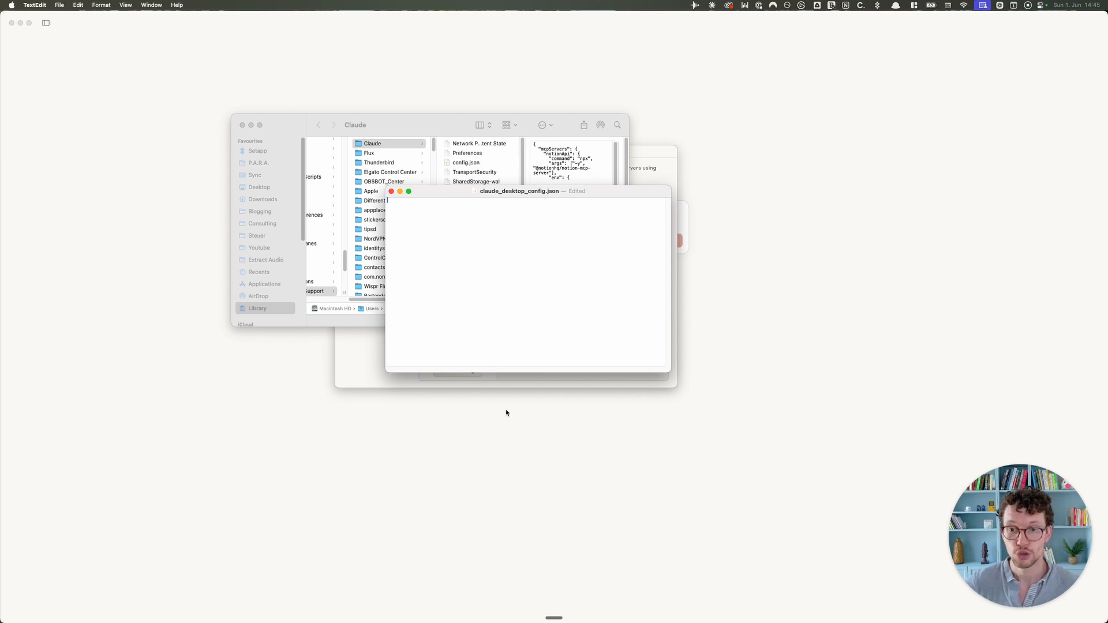
Step: Copy the README's npm notionApi config snippet again, paste it into the file and save
{"action": "left_click", "coordinate": [548, 575]}
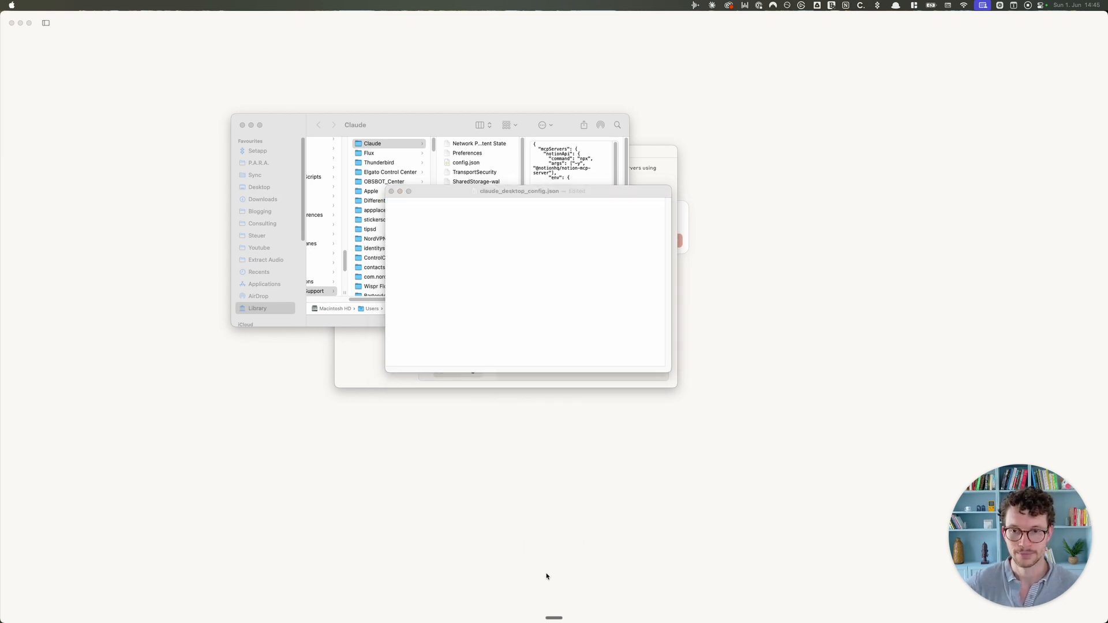
{"action": "left_click", "coordinate": [531, 302]}
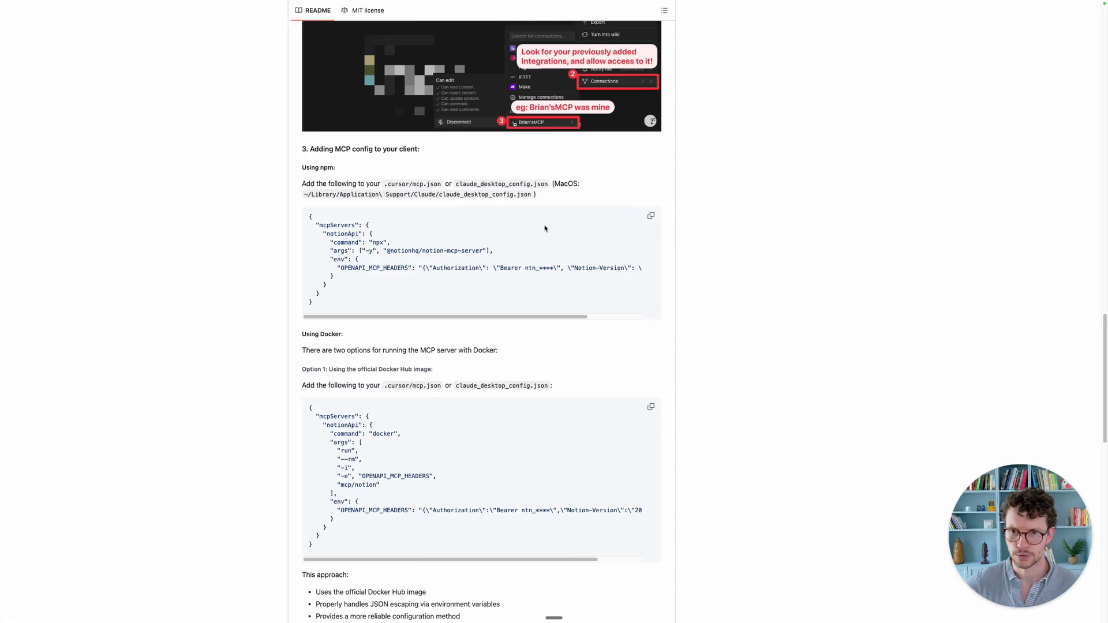
{"action": "left_click", "coordinate": [478, 241]}
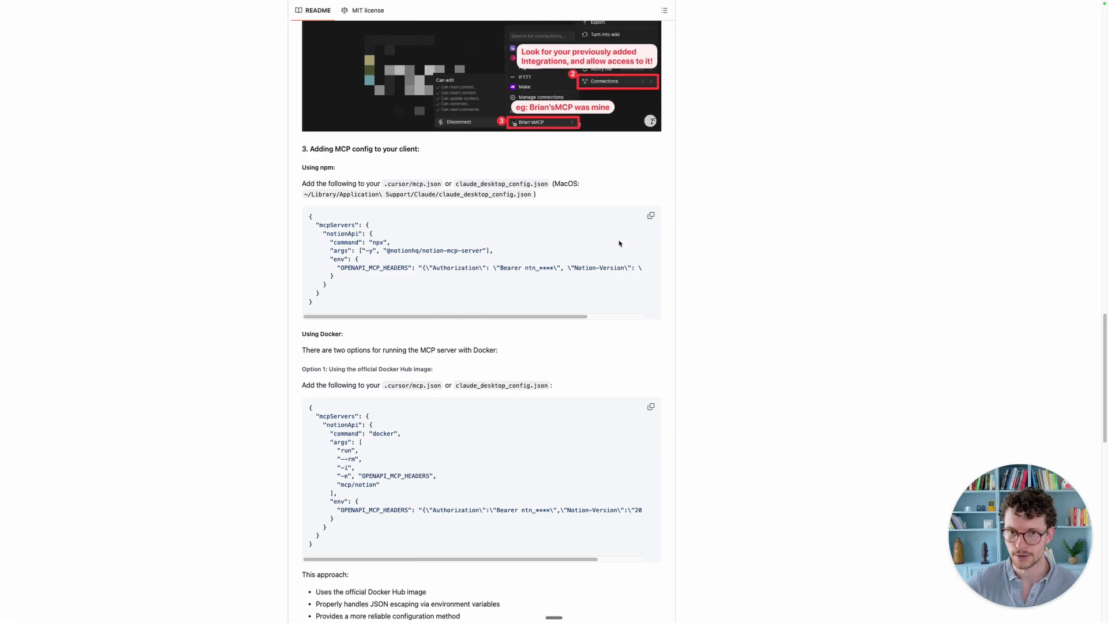
{"action": "left_click", "coordinate": [650, 215]}
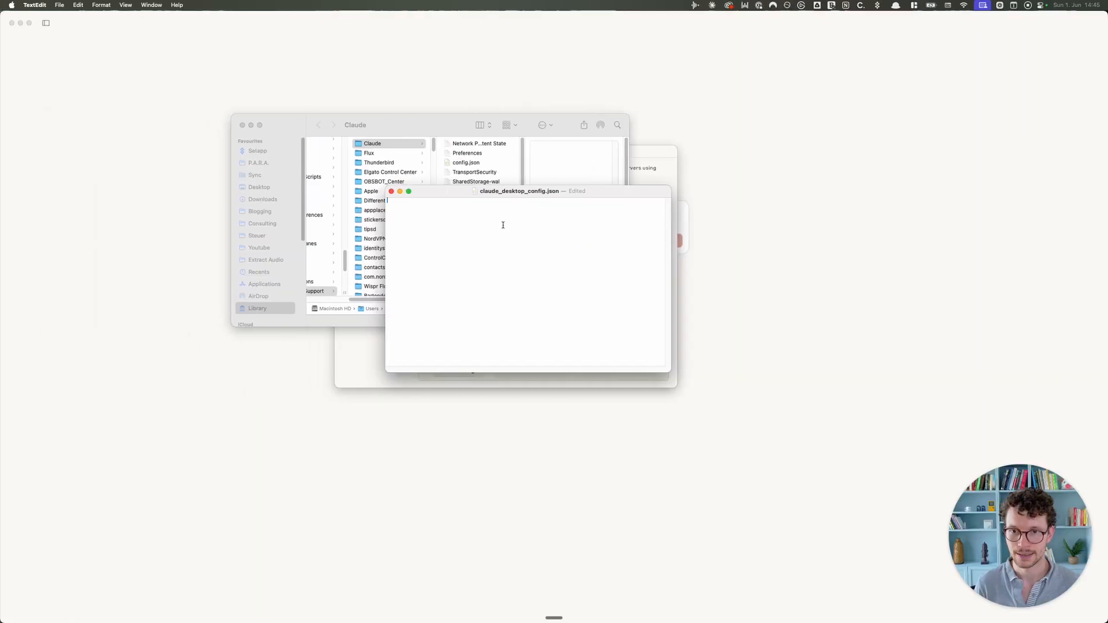
{"action": "key", "text": "super+v"}
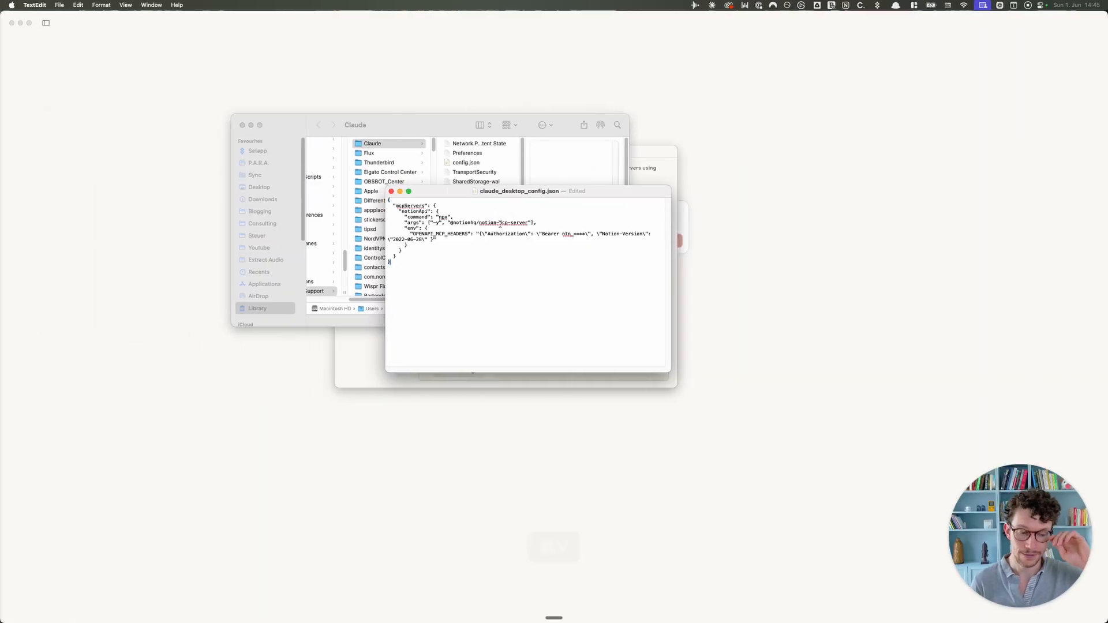
{"action": "key", "text": "super+s"}
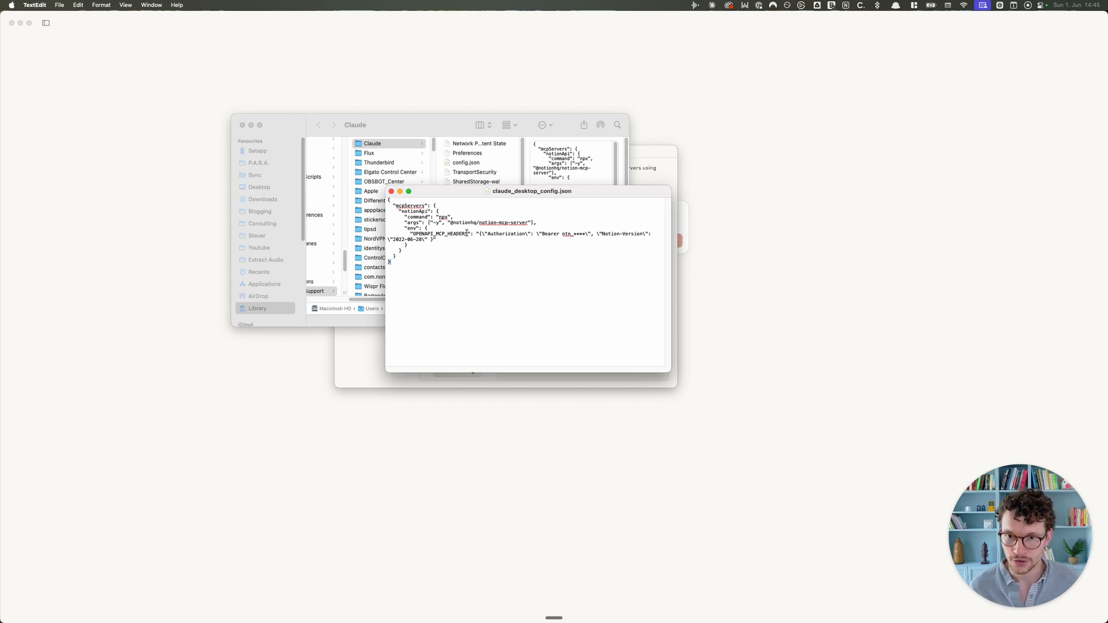
Step: Add the missing quote before the headers value and replace the ntn_ placeholder with the real Notion token
{"action": "left_click", "coordinate": [477, 233]}
{"action": "type", "text": "\""}
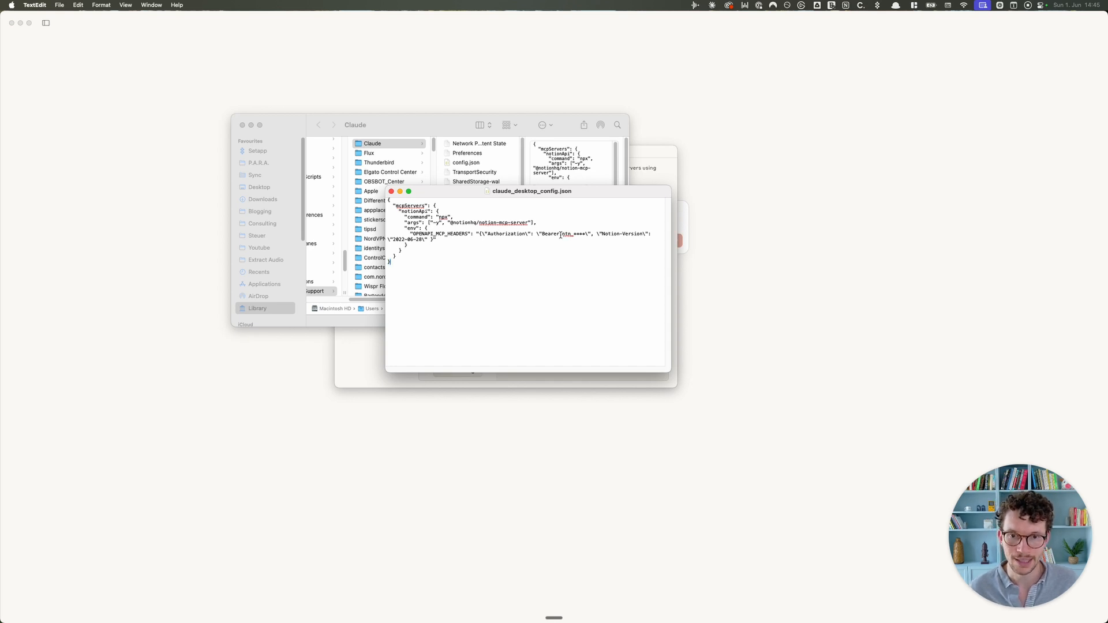
{"action": "left_click_drag", "start_coordinate": [563, 235], "coordinate": [585, 235]}
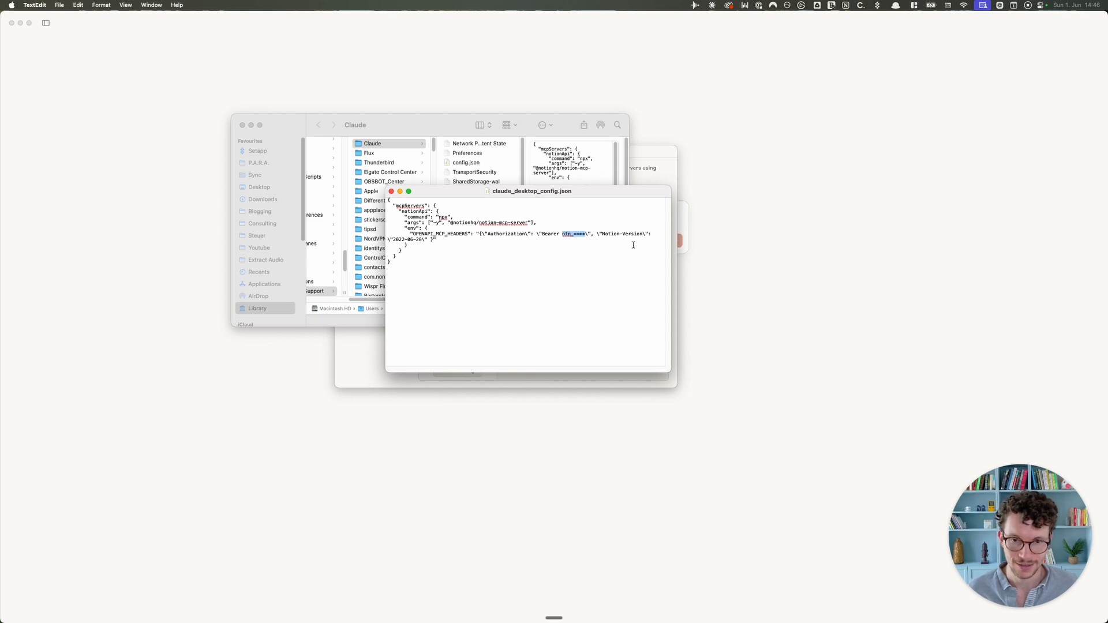
{"action": "left_click", "coordinate": [581, 251]}
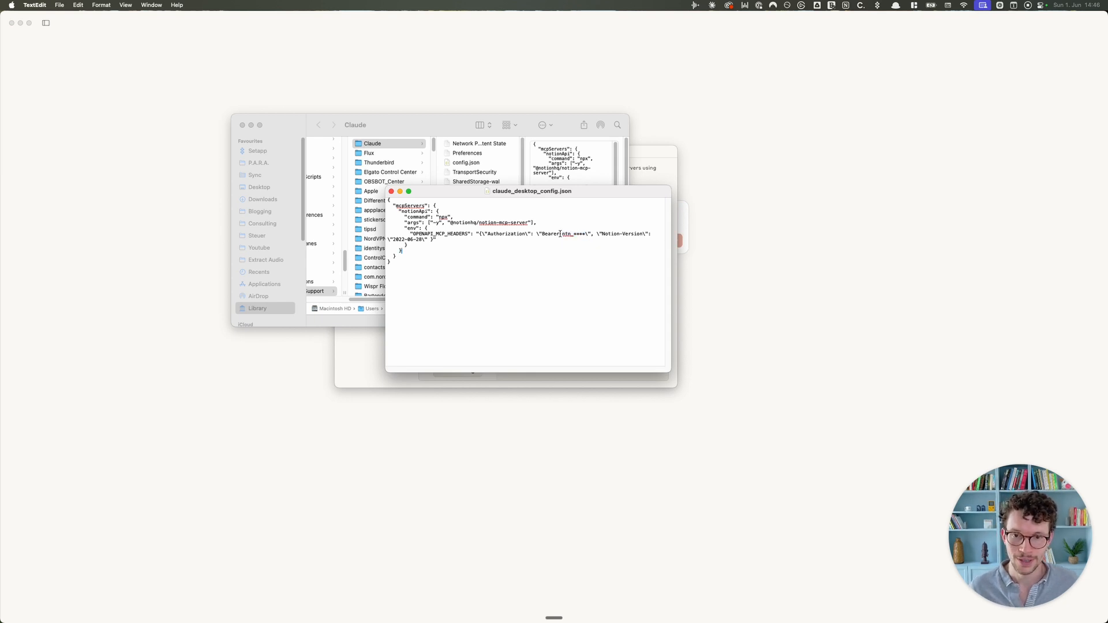
{"action": "left_click_drag", "start_coordinate": [561, 234], "coordinate": [584, 234]}
{"action": "type", "text": "ntn_"}
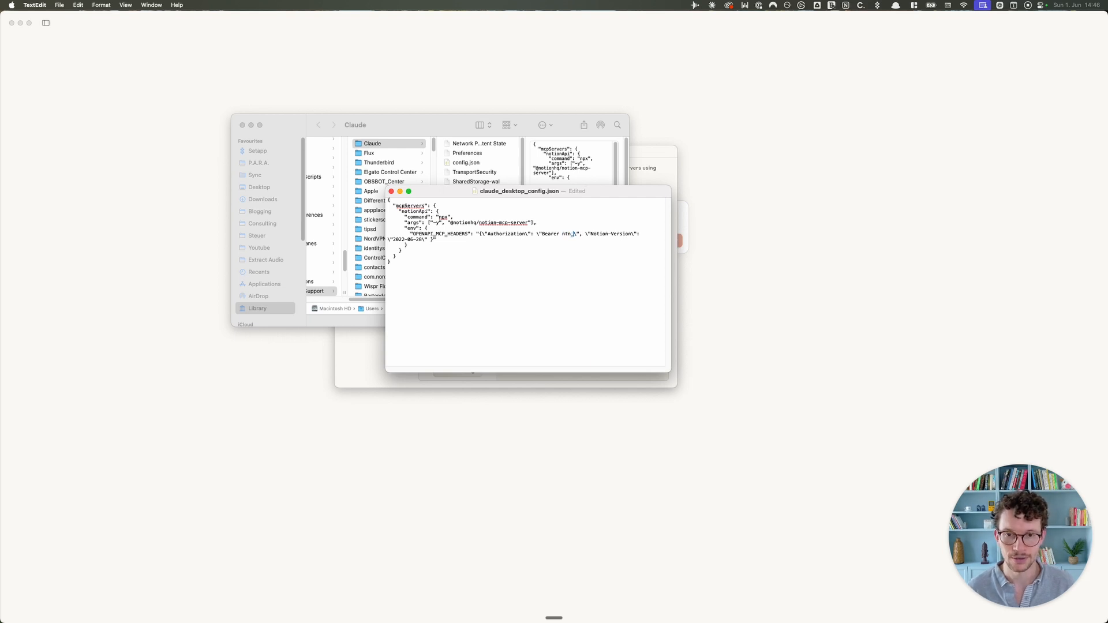
{"action": "type", "text": "paisdnäaosidfän"}
{"action": "key", "text": "BackSpace"}
{"action": "key", "text": "BackSpace"}
{"action": "key", "text": "BackSpace"}
{"action": "key", "text": "BackSpace"}
{"action": "key", "text": "BackSpace"}
{"action": "key", "text": "BackSpace"}
{"action": "key", "text": "BackSpace"}
{"action": "key", "text": "BackSpace"}
{"action": "key", "text": "BackSpace"}
{"action": "key", "text": "BackSpace"}
{"action": "key", "text": "BackSpace"}
{"action": "key", "text": "BackSpace"}
{"action": "key", "text": "BackSpace"}
{"action": "key", "text": "BackSpace"}
{"action": "key", "text": "BackSpace"}
{"action": "key", "text": "BackSpace"}
{"action": "key", "text": "BackSpace"}
{"action": "key", "text": "BackSpace"}
{"action": "key", "text": "BackSpace"}
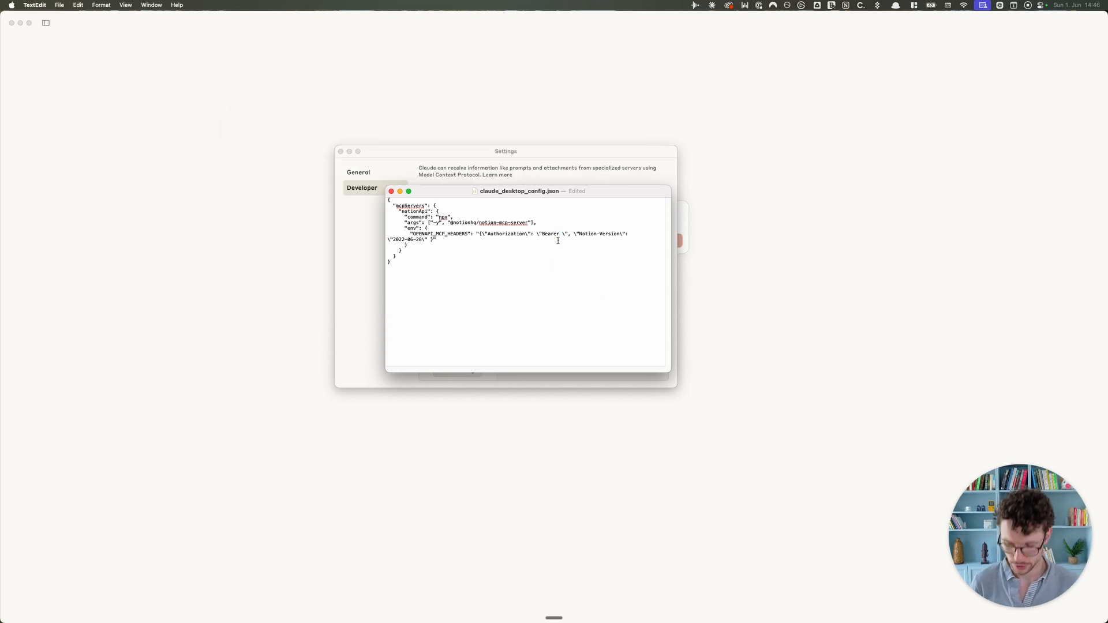
{"action": "key", "text": "cmd+v"}
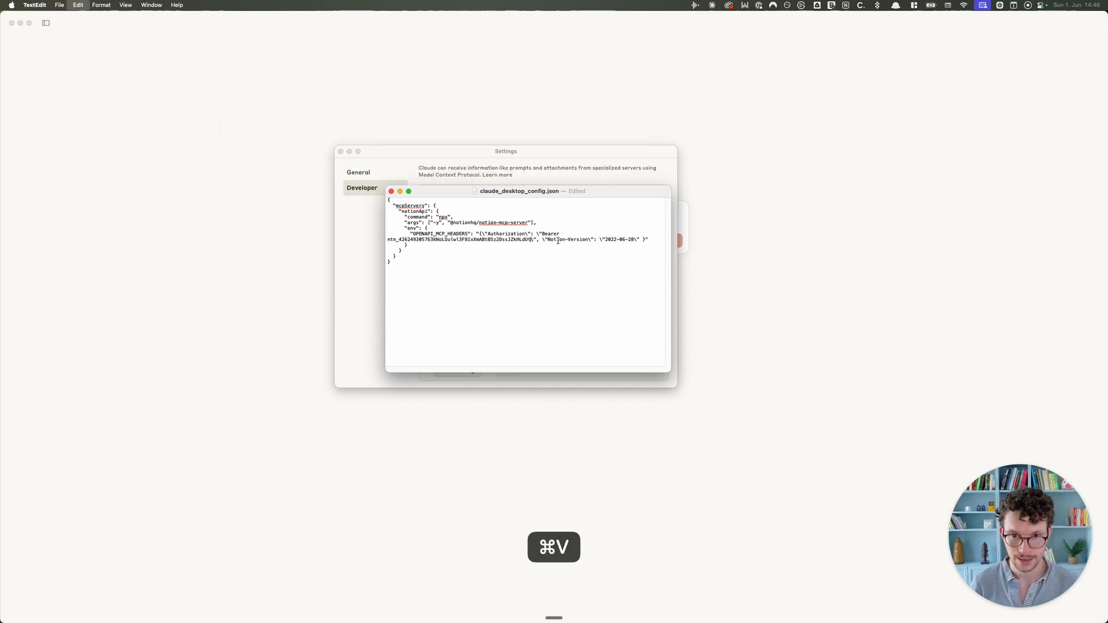
Step: Save the edited config file and close TextEdit and Claude's settings window
{"action": "left_click", "coordinate": [493, 267]}
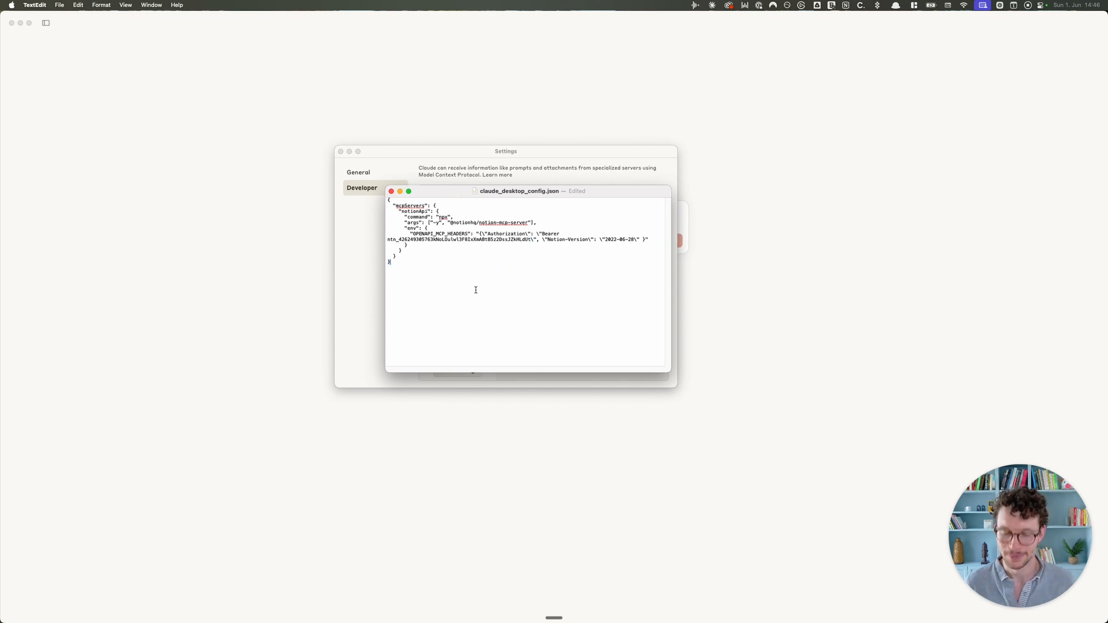
{"action": "key", "text": "cmd+s"}
{"action": "left_click", "coordinate": [391, 191]}
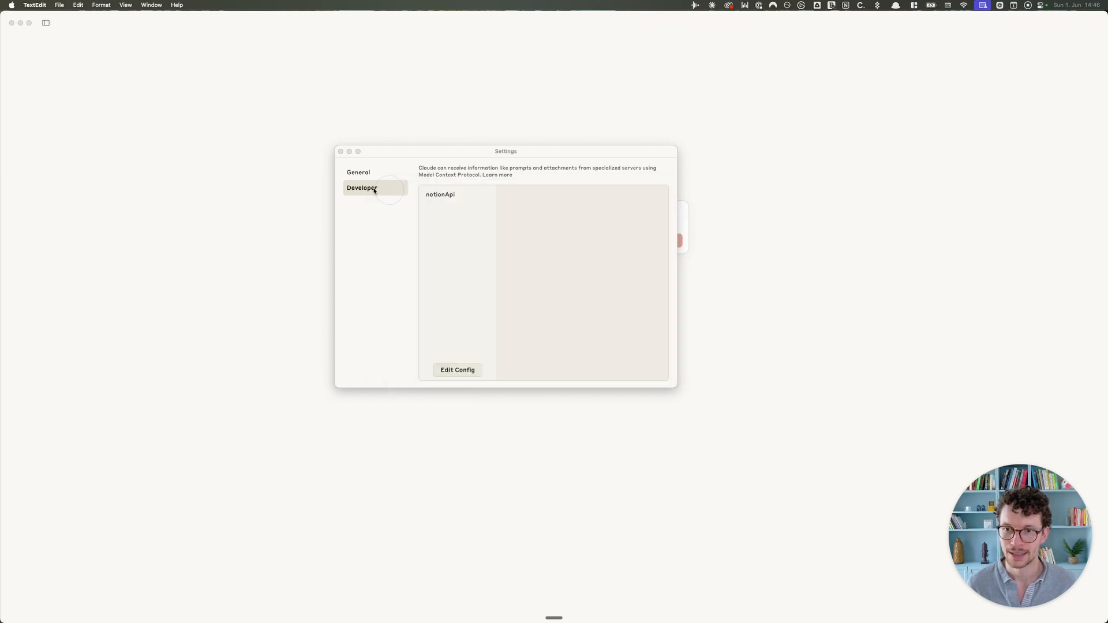
{"action": "left_click", "coordinate": [340, 151]}
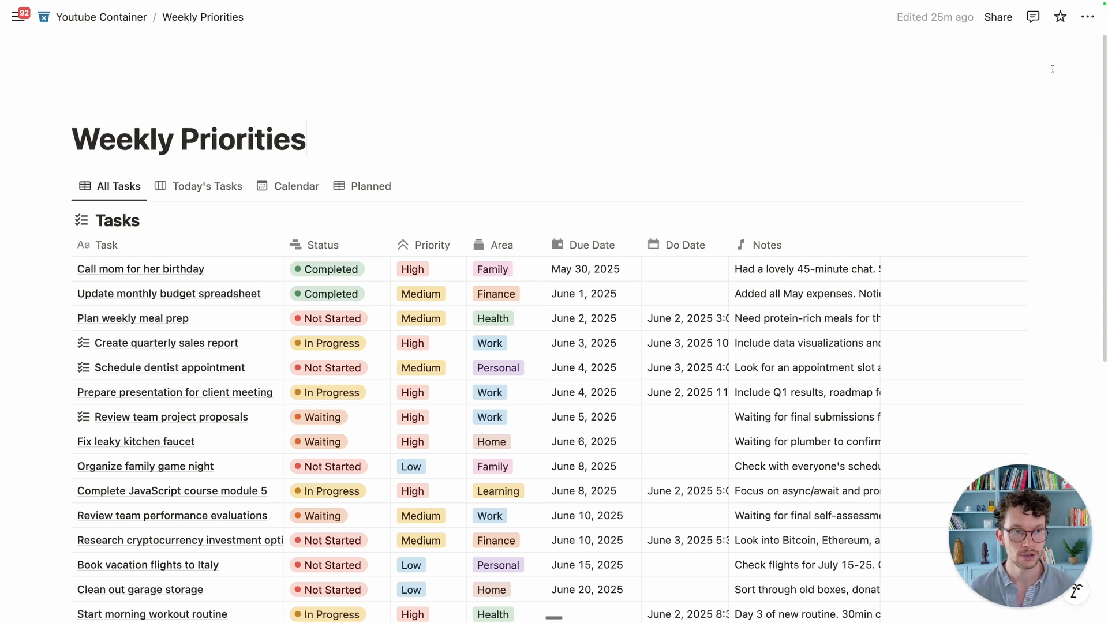
{"action": "left_click", "coordinate": [1088, 17]}
{"action": "scroll", "coordinate": [962, 385], "scroll_direction": "down", "scroll_amount": 5}
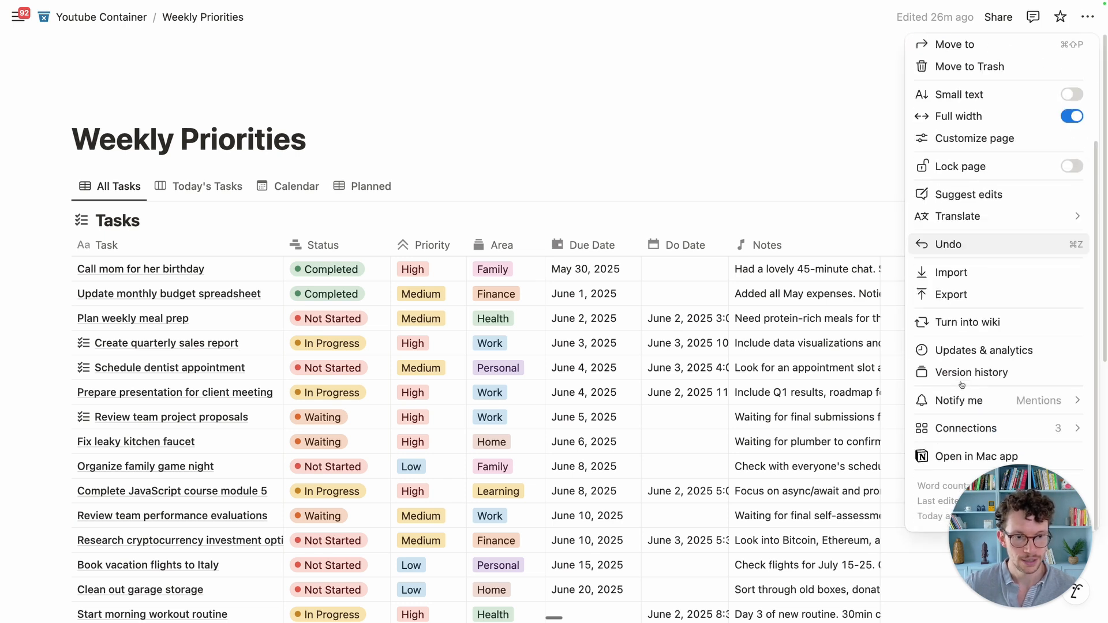
{"action": "mouse_move", "coordinate": [953, 428]}
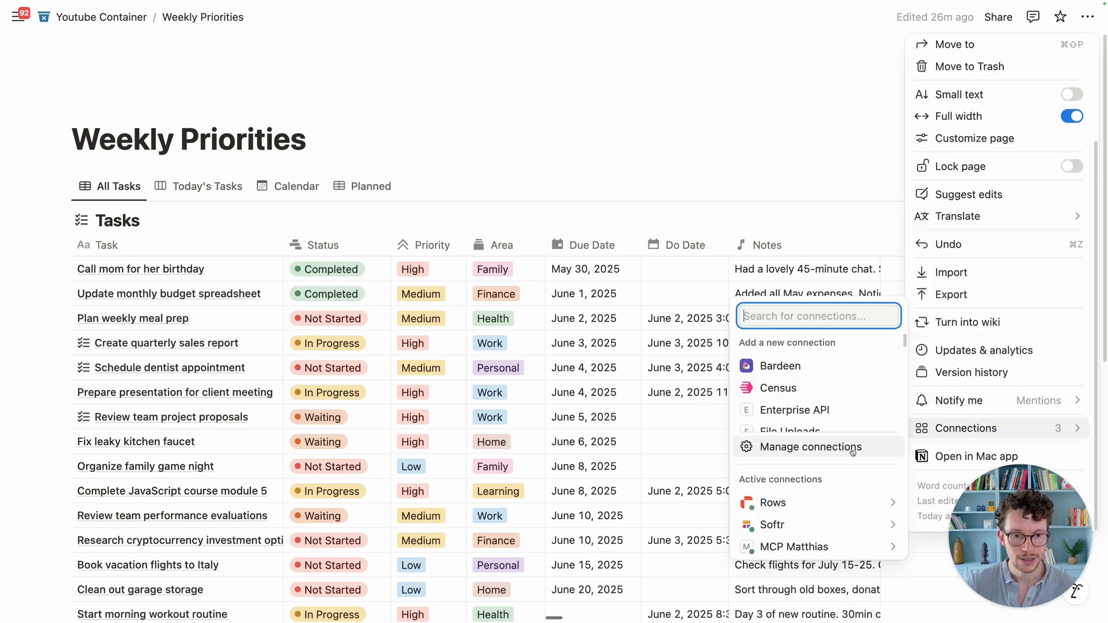
{"action": "mouse_move", "coordinate": [798, 553]}
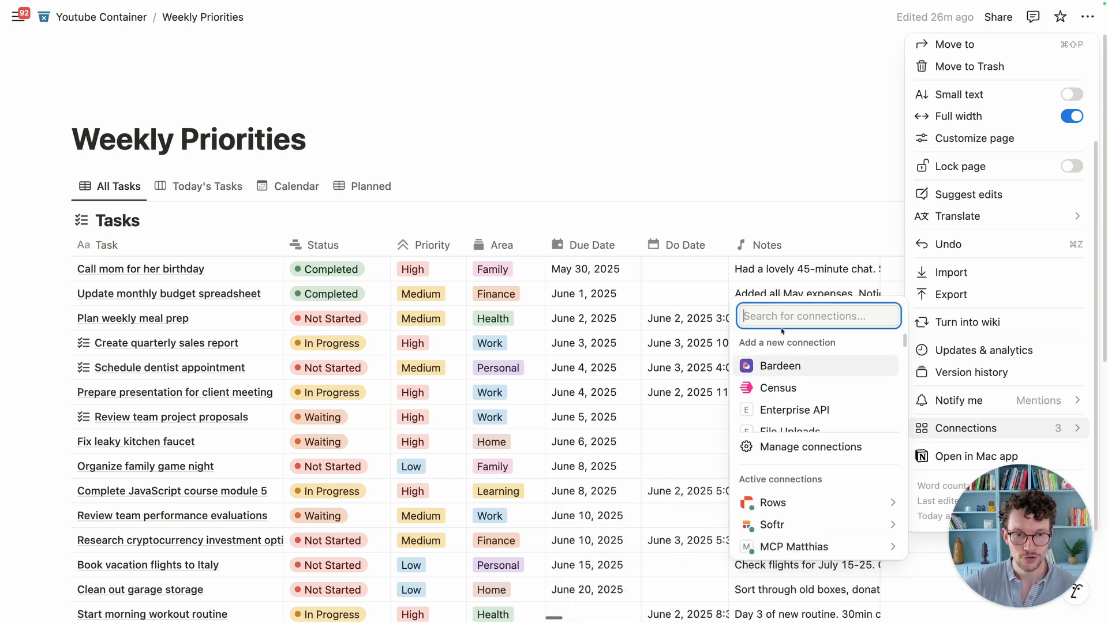
{"action": "left_click", "coordinate": [486, 164]}
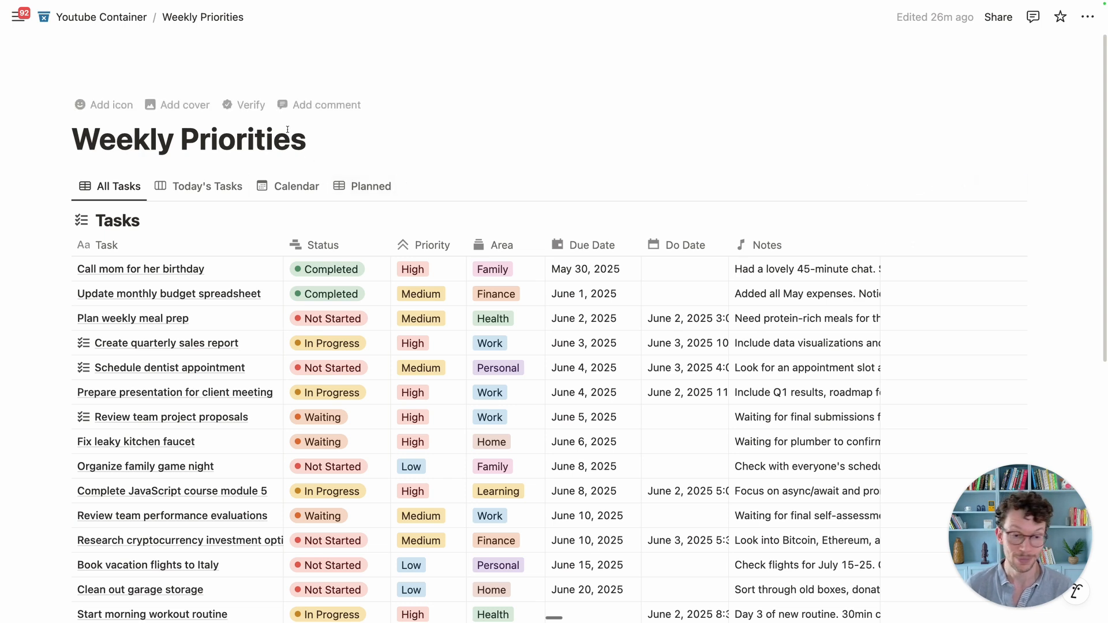
{"action": "scroll", "coordinate": [292, 180], "scroll_direction": "down", "scroll_amount": 2}
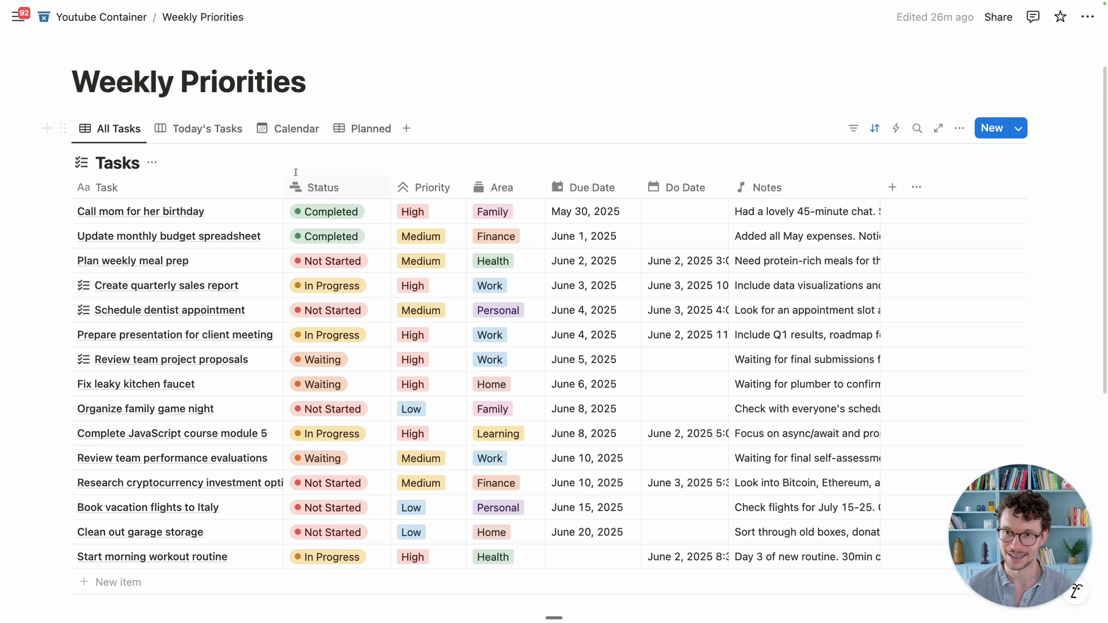
{"action": "scroll", "coordinate": [299, 307], "scroll_direction": "up", "scroll_amount": 2}
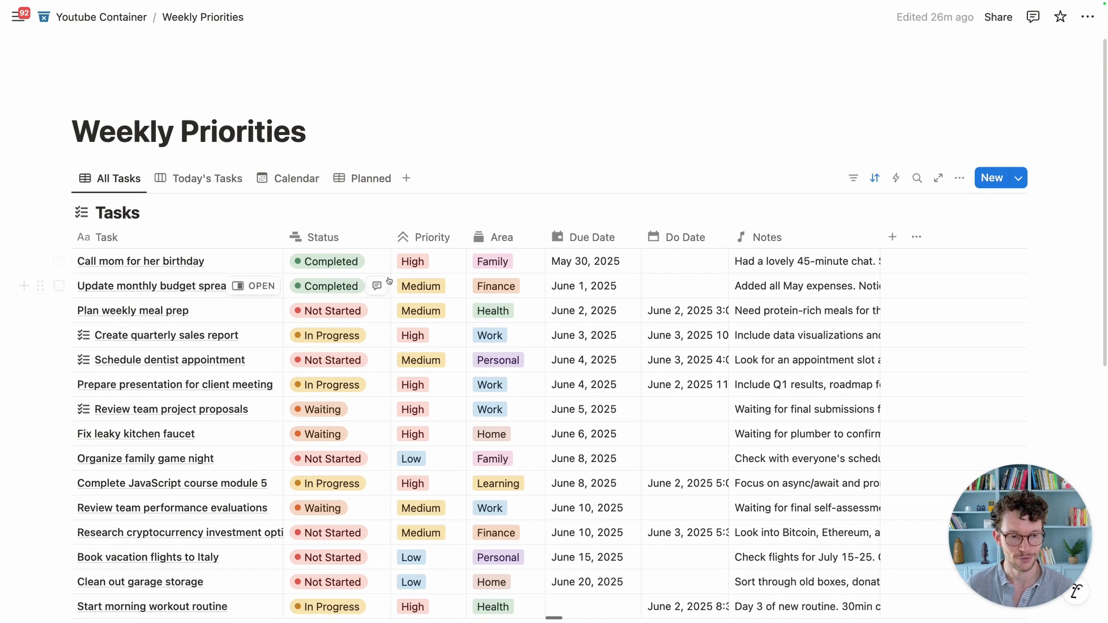
{"action": "scroll", "coordinate": [523, 519], "scroll_direction": "down", "scroll_amount": 2}
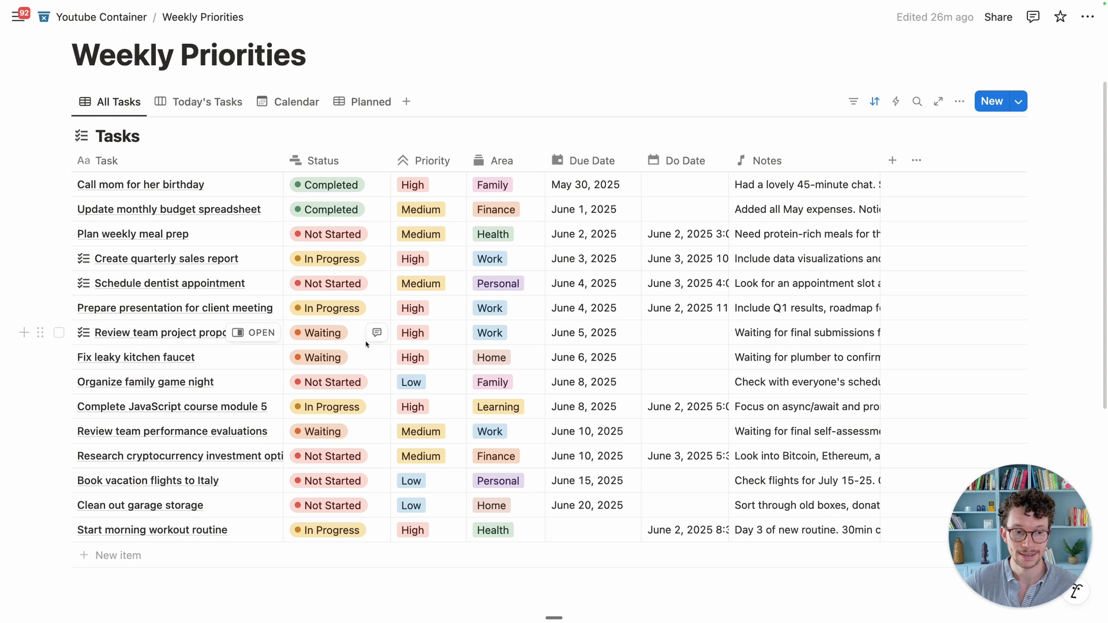
{"action": "scroll", "coordinate": [370, 340], "scroll_direction": "down", "scroll_amount": 1}
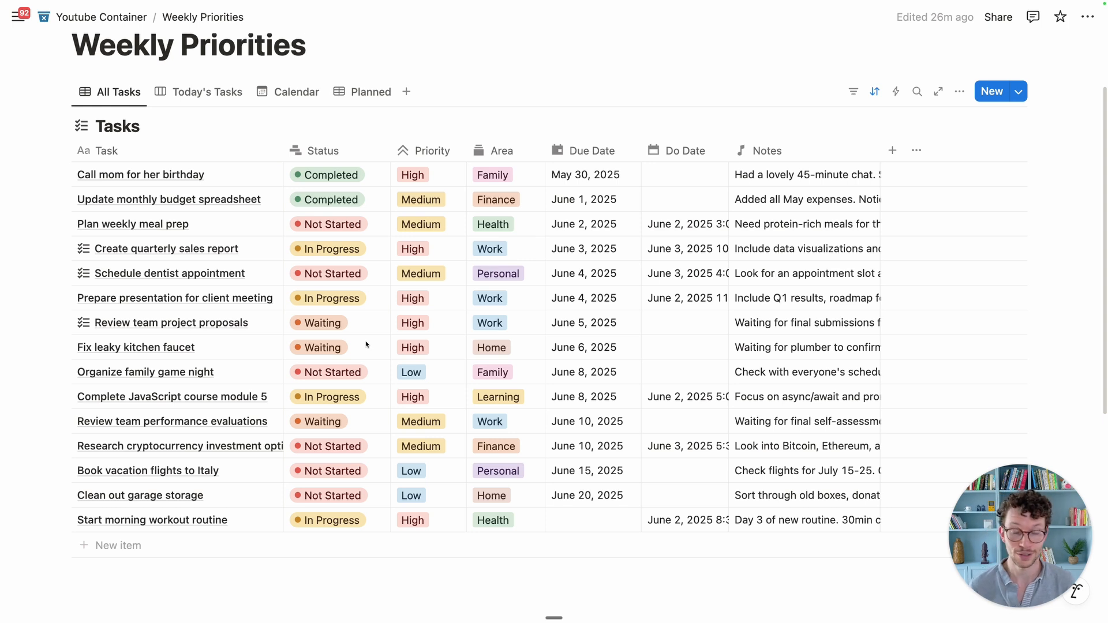
{"action": "scroll", "coordinate": [366, 345], "scroll_direction": "down", "scroll_amount": 5}
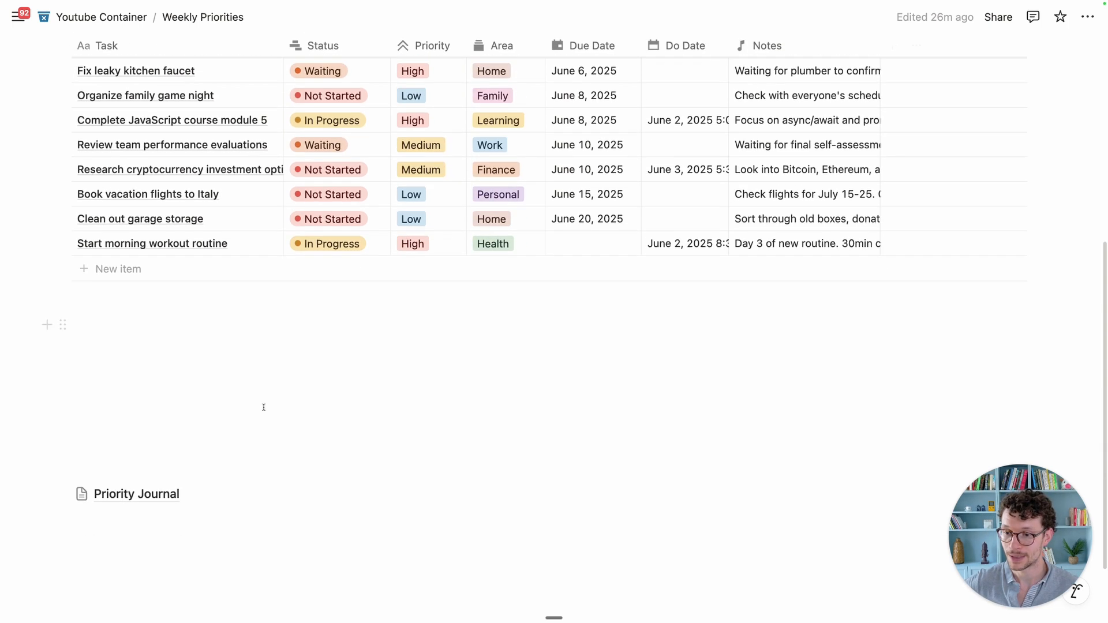
{"action": "mouse_move", "coordinate": [142, 503]}
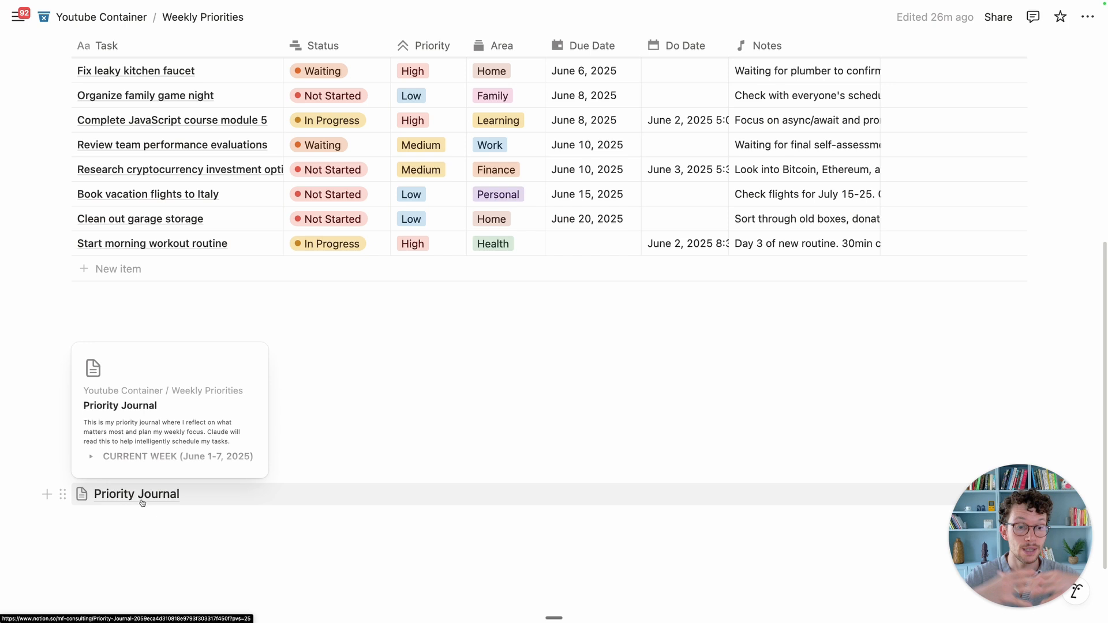
{"action": "left_click", "coordinate": [142, 503]}
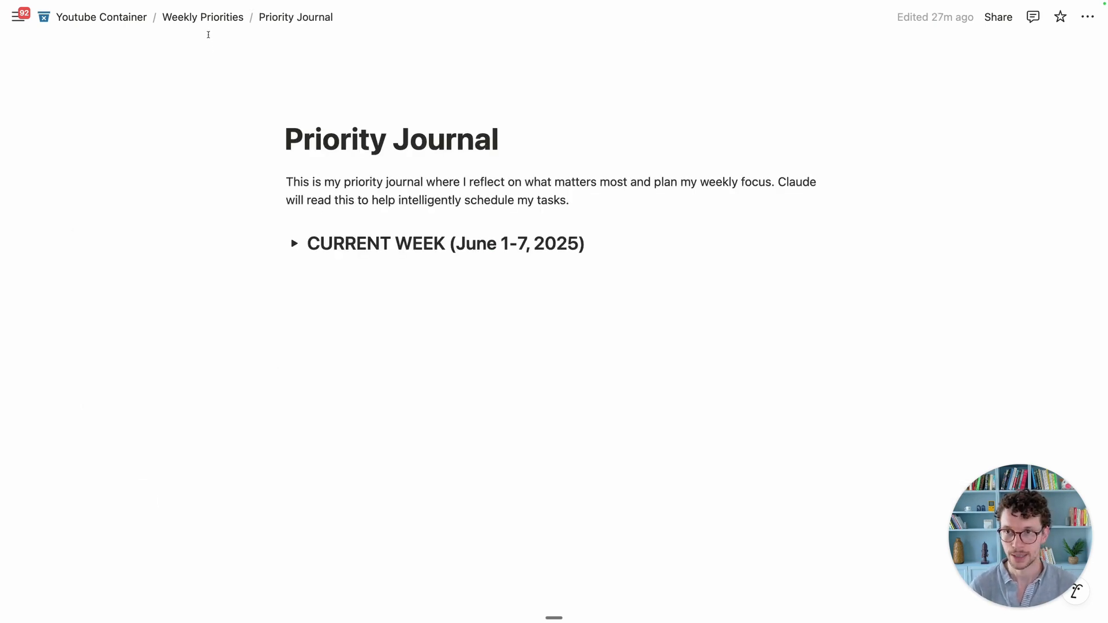
{"action": "left_click", "coordinate": [204, 17]}
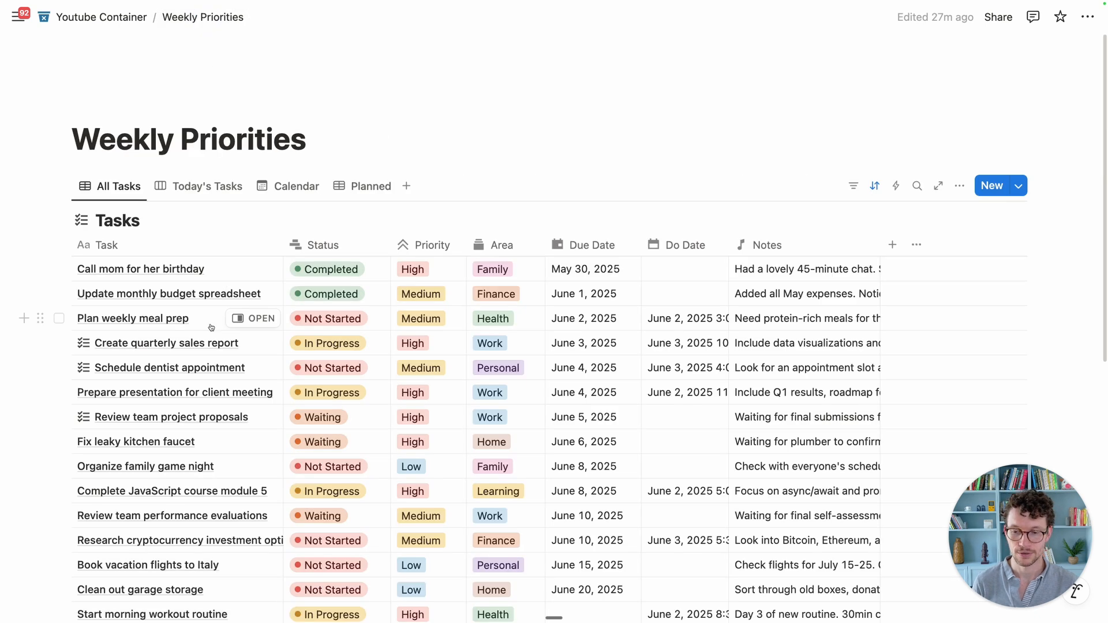
{"action": "scroll", "coordinate": [212, 328], "scroll_direction": "down", "scroll_amount": 5}
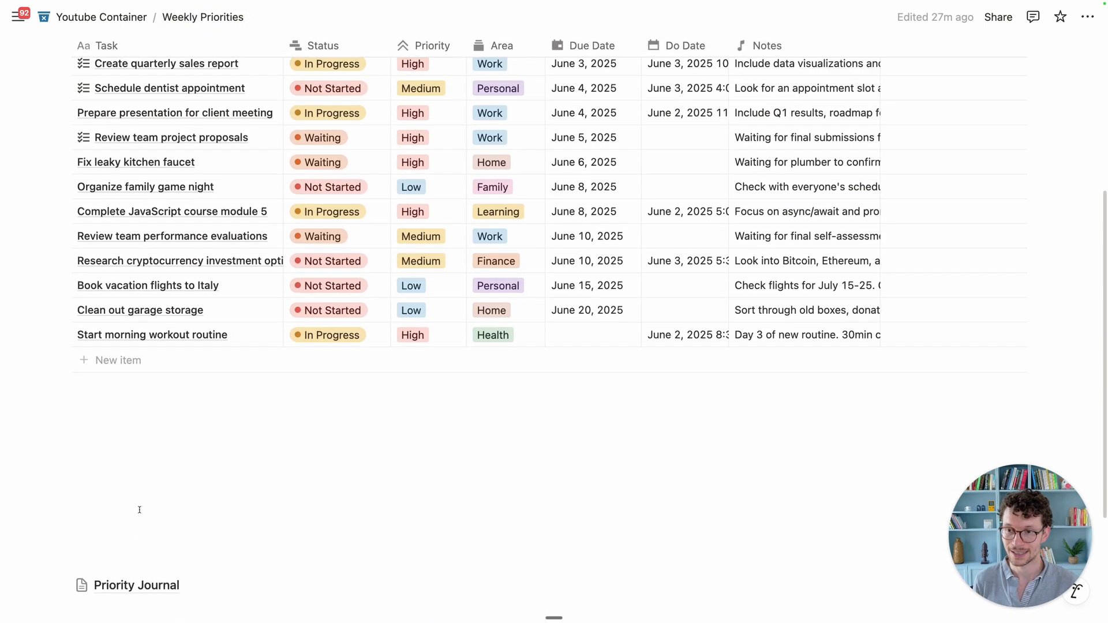
{"action": "scroll", "coordinate": [133, 397], "scroll_direction": "up", "scroll_amount": 2}
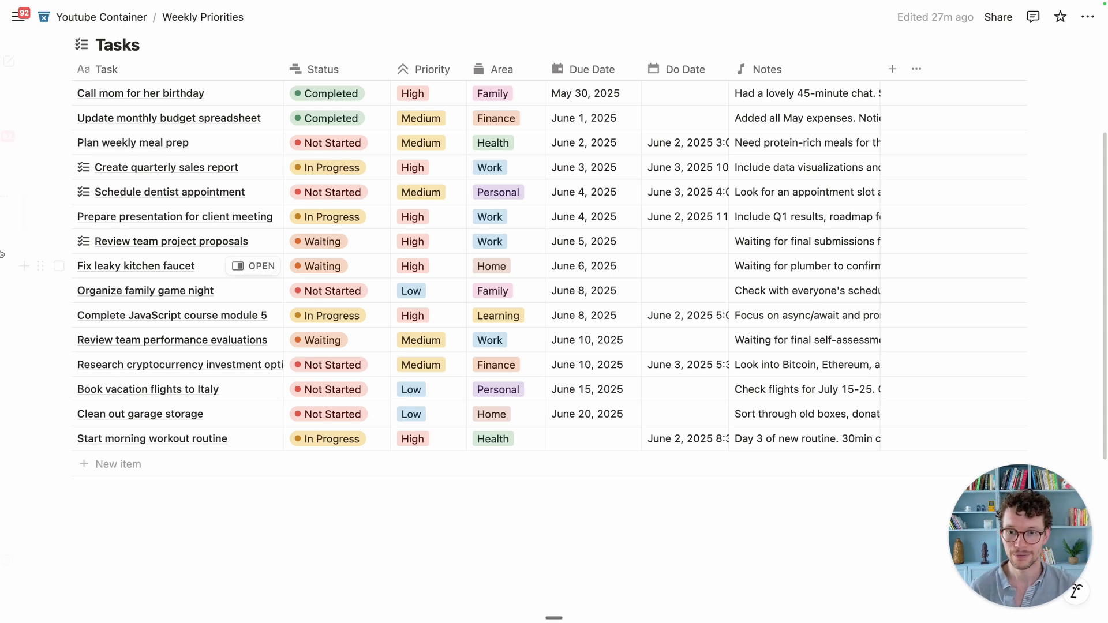
{"action": "scroll", "coordinate": [313, 271], "scroll_direction": "up", "scroll_amount": 2}
{"action": "scroll", "coordinate": [312, 272], "scroll_direction": "up", "scroll_amount": 1}
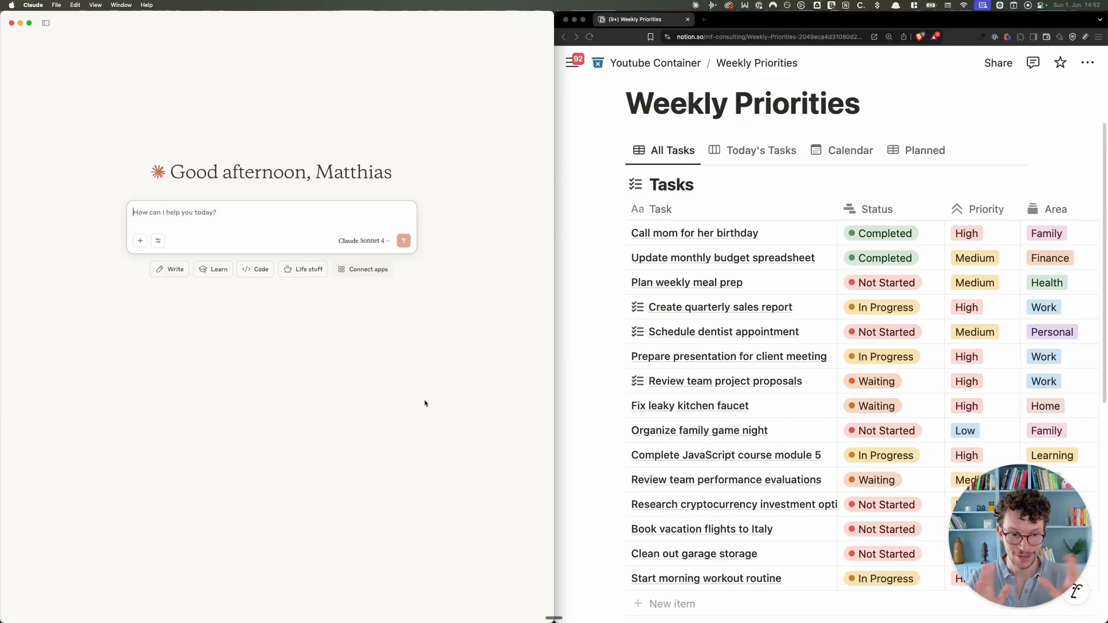
Step: Ask Claude 'Can you access my Notion via the MCP?' and begin drafting a question about planned tasks
{"action": "left_click", "coordinate": [234, 221]}
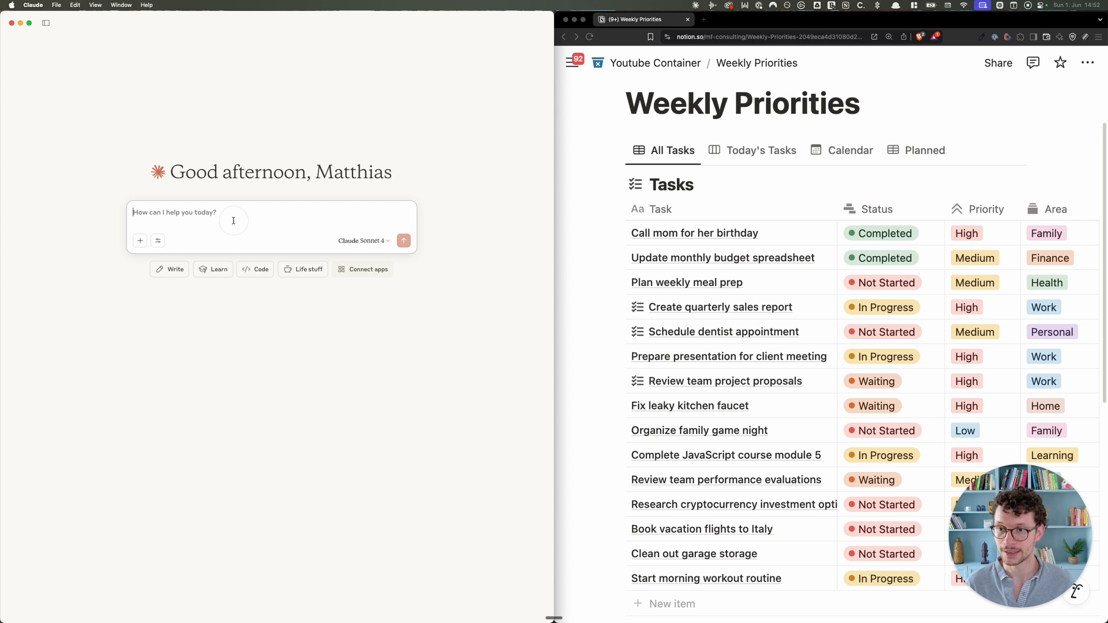
{"action": "type", "text": "Can you access my Notion via the MCP?"}
{"action": "key", "text": "Return"}
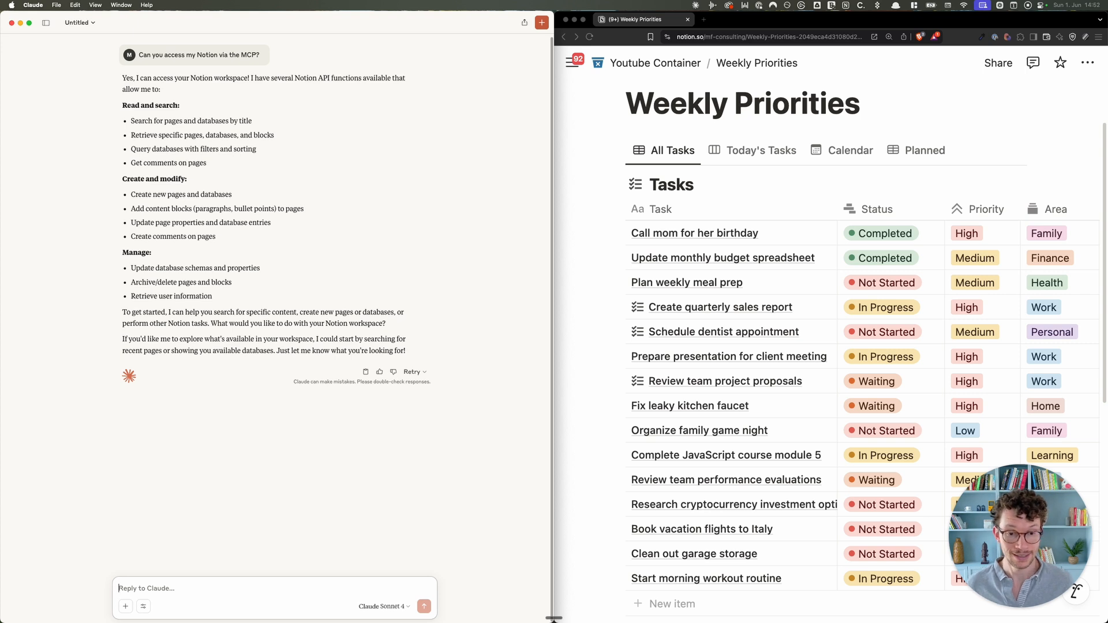
{"action": "type", "text": "Please tell me which of my tasks I was planning on doing on Monday 2"}
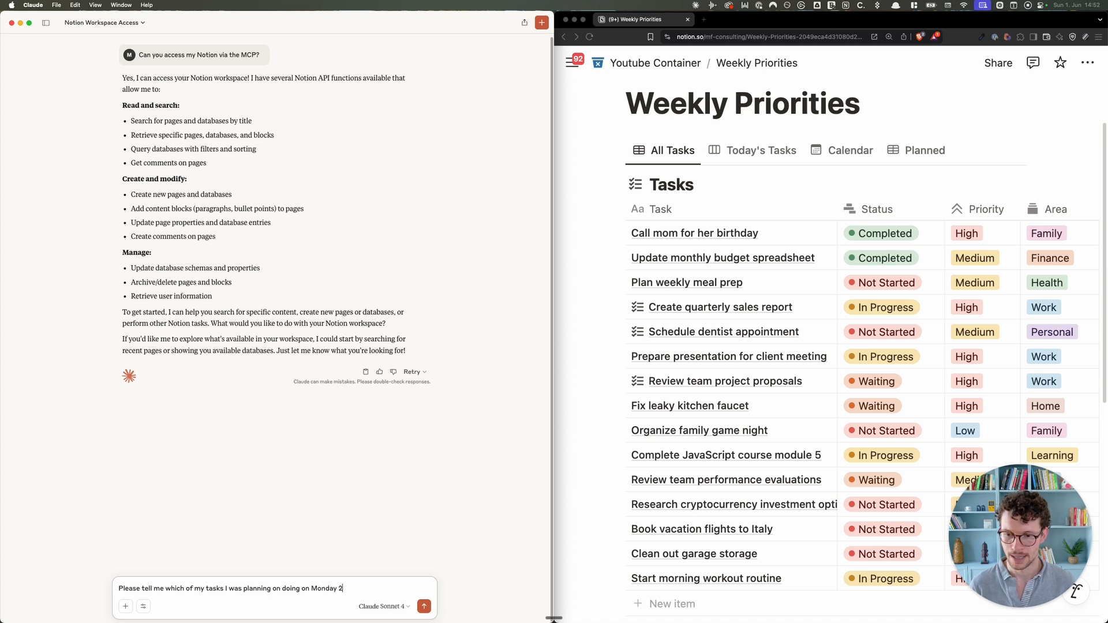
Step: Send the Monday tasks question and expand the first Notion search call to inspect its June 2 2025 query
{"action": "type", "text": "5"}
{"action": "key", "text": "Return"}
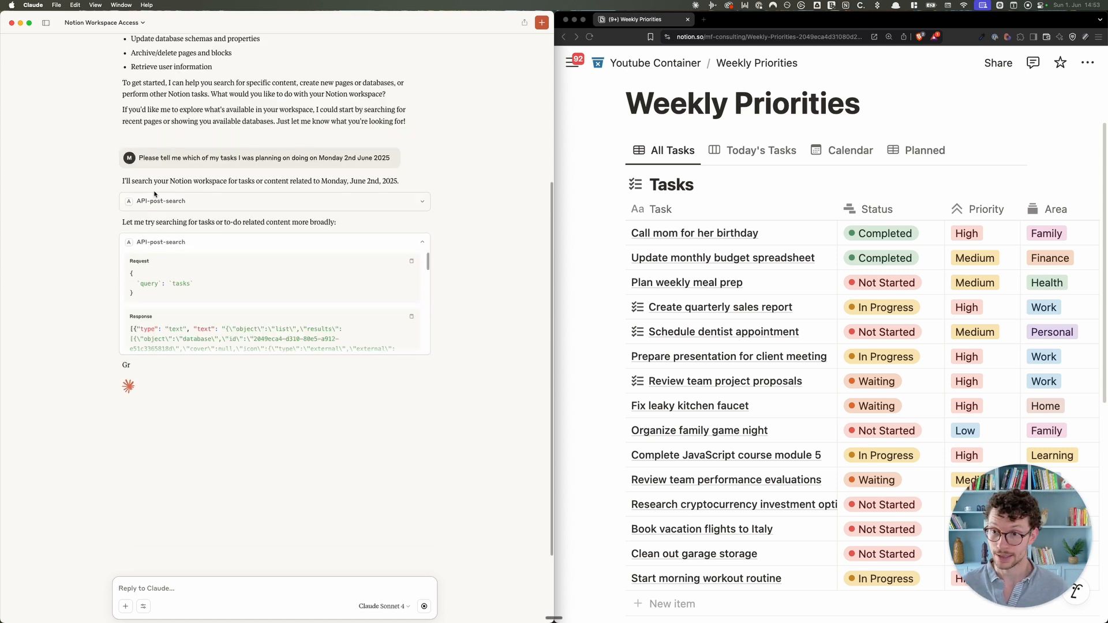
{"action": "left_click", "coordinate": [178, 202]}
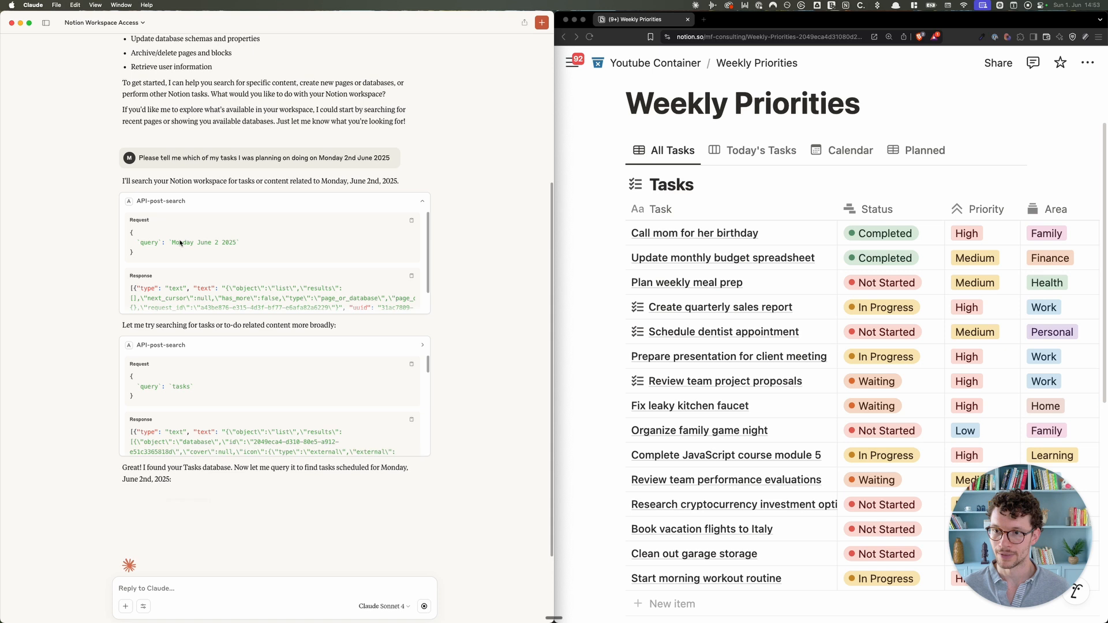
{"action": "left_click_drag", "start_coordinate": [172, 243], "coordinate": [239, 243]}
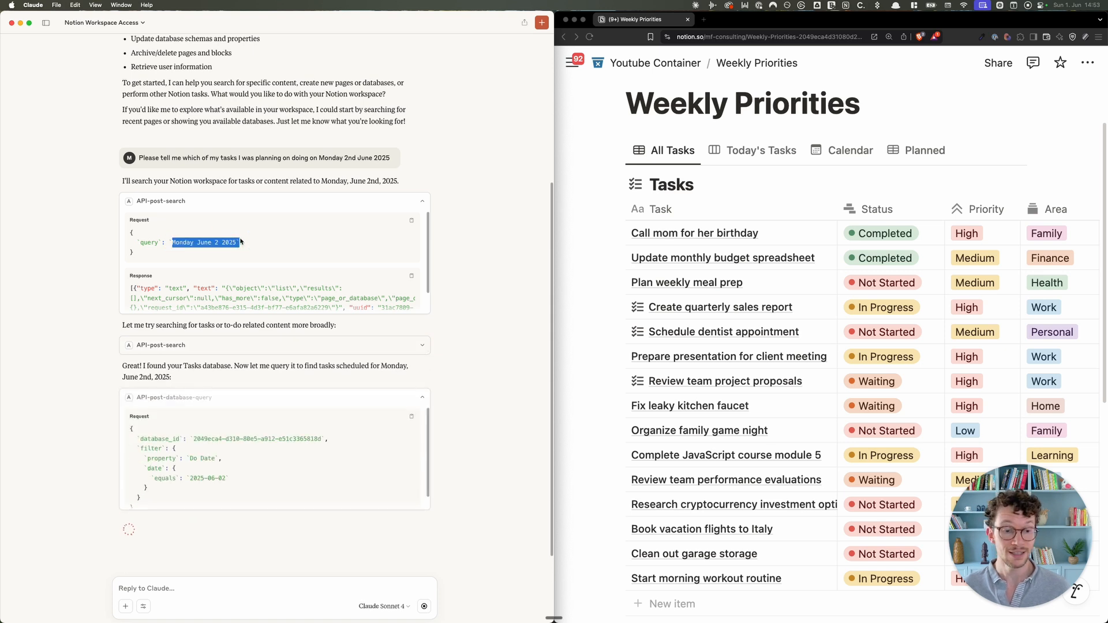
{"action": "scroll", "coordinate": [216, 266], "scroll_direction": "down", "scroll_amount": 4}
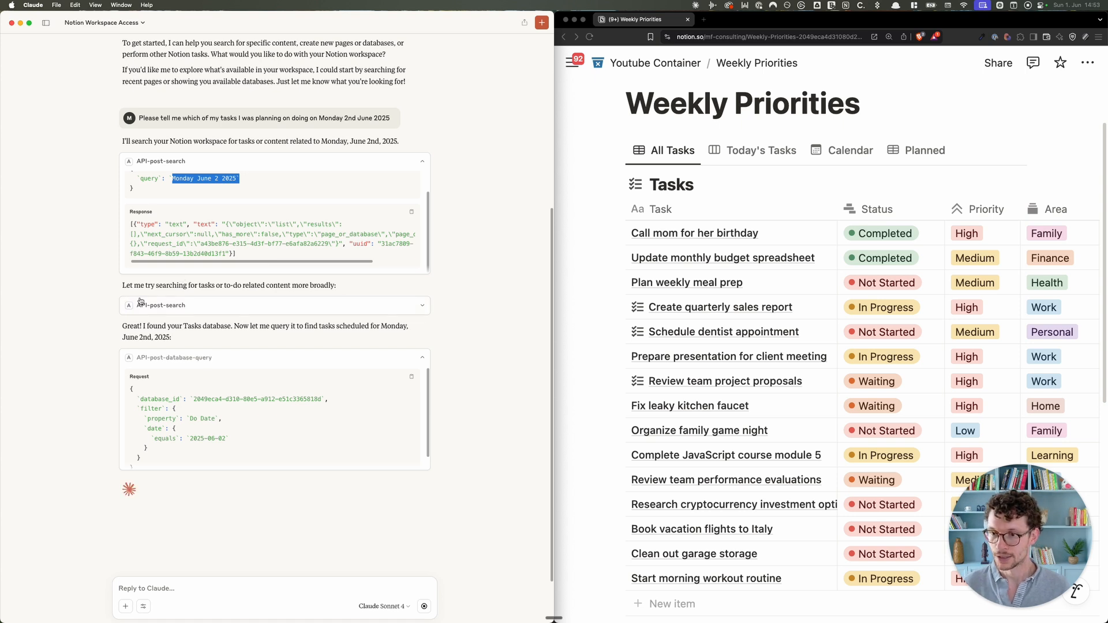
Step: Expand the second Notion search call and scroll through Claude's four-task Monday answer
{"action": "left_click", "coordinate": [154, 310]}
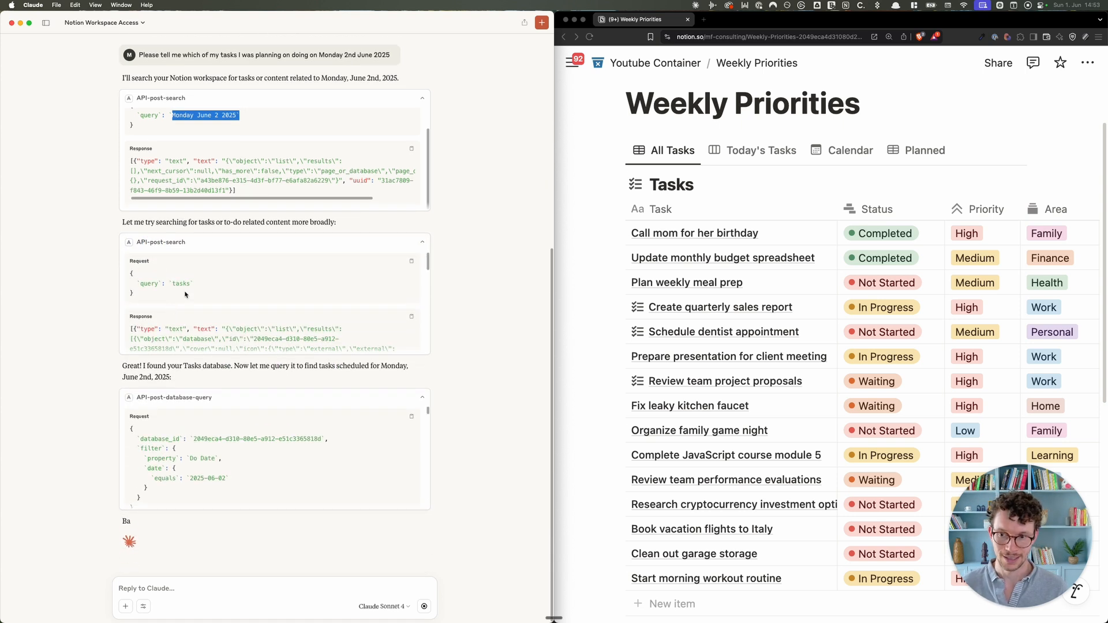
{"action": "scroll", "coordinate": [186, 285], "scroll_direction": "down", "scroll_amount": 5}
{"action": "scroll", "coordinate": [186, 285], "scroll_direction": "up", "scroll_amount": 6}
{"action": "scroll", "coordinate": [173, 254], "scroll_direction": "up", "scroll_amount": 1}
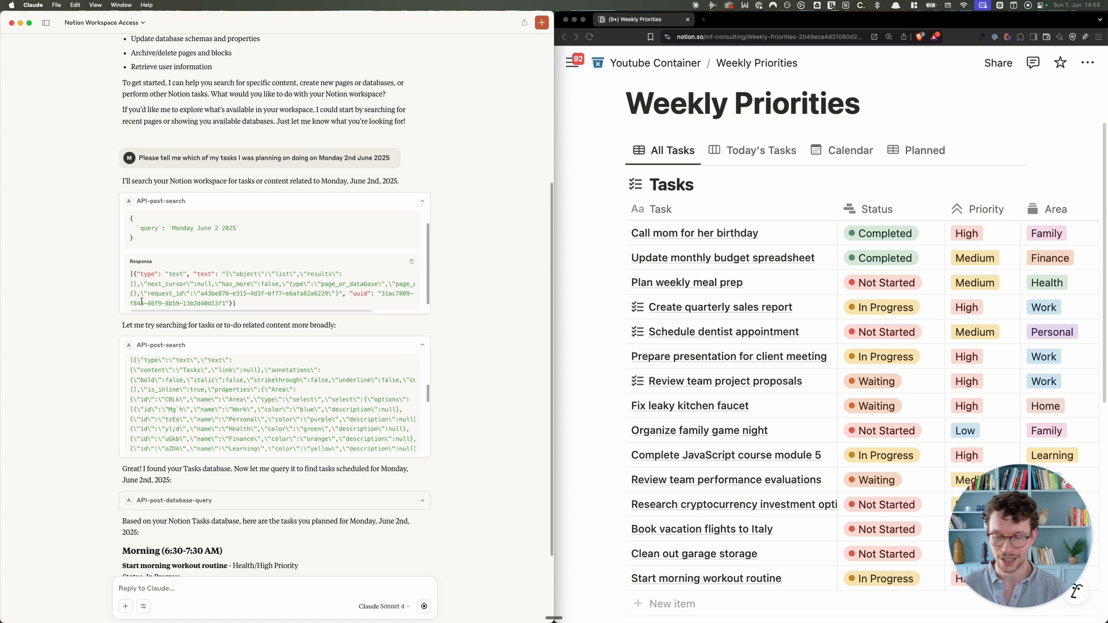
{"action": "scroll", "coordinate": [116, 367], "scroll_direction": "down", "scroll_amount": 5}
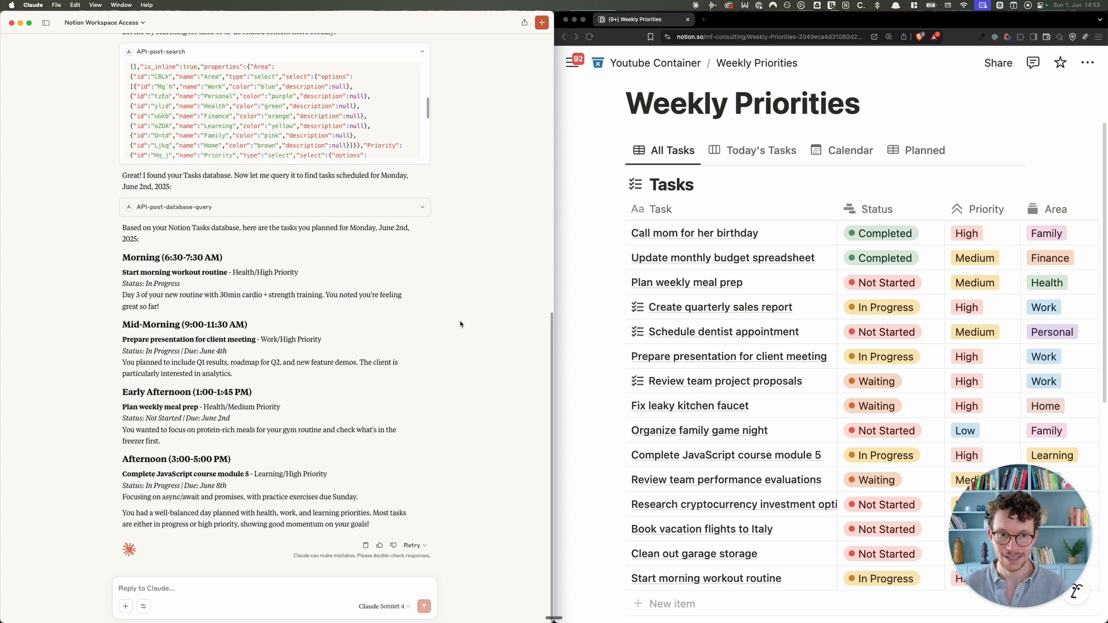
Step: Switch the Notion tasks database to the Planned view and ask Claude to add three more made-up Monday tasks
{"action": "left_click", "coordinate": [898, 149]}
{"action": "left_click", "coordinate": [897, 149]}
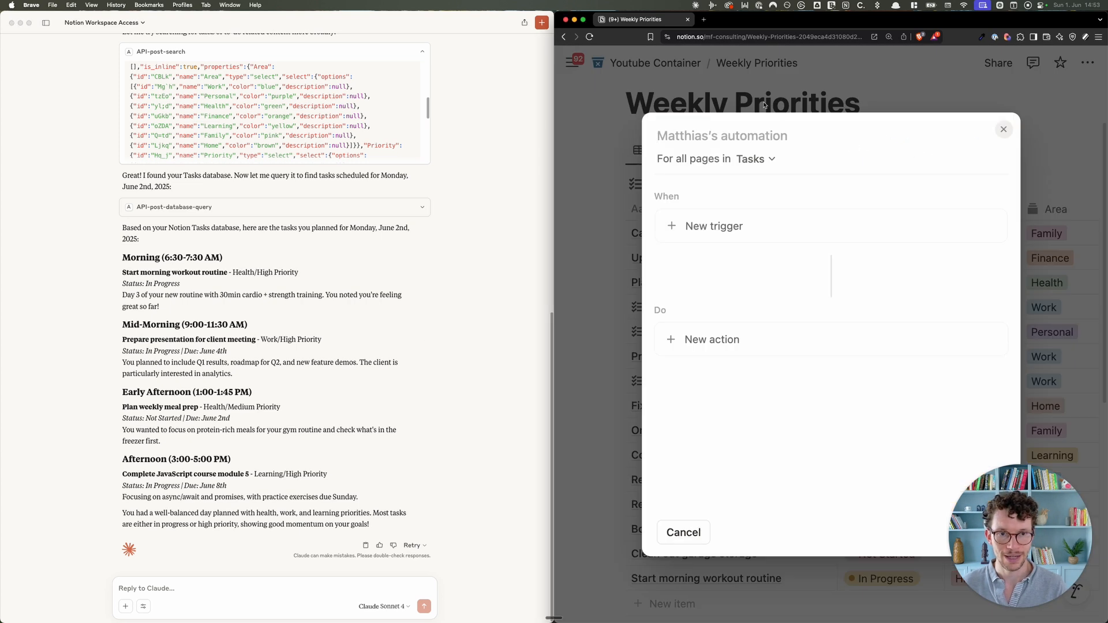
{"action": "left_click", "coordinate": [675, 150]}
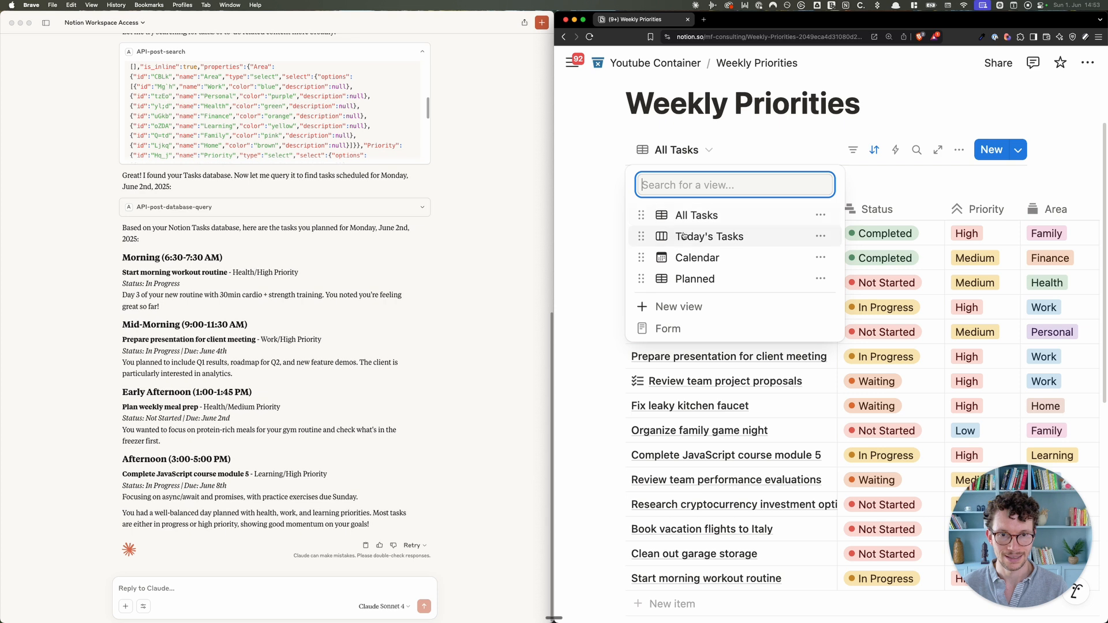
{"action": "left_click", "coordinate": [695, 279]}
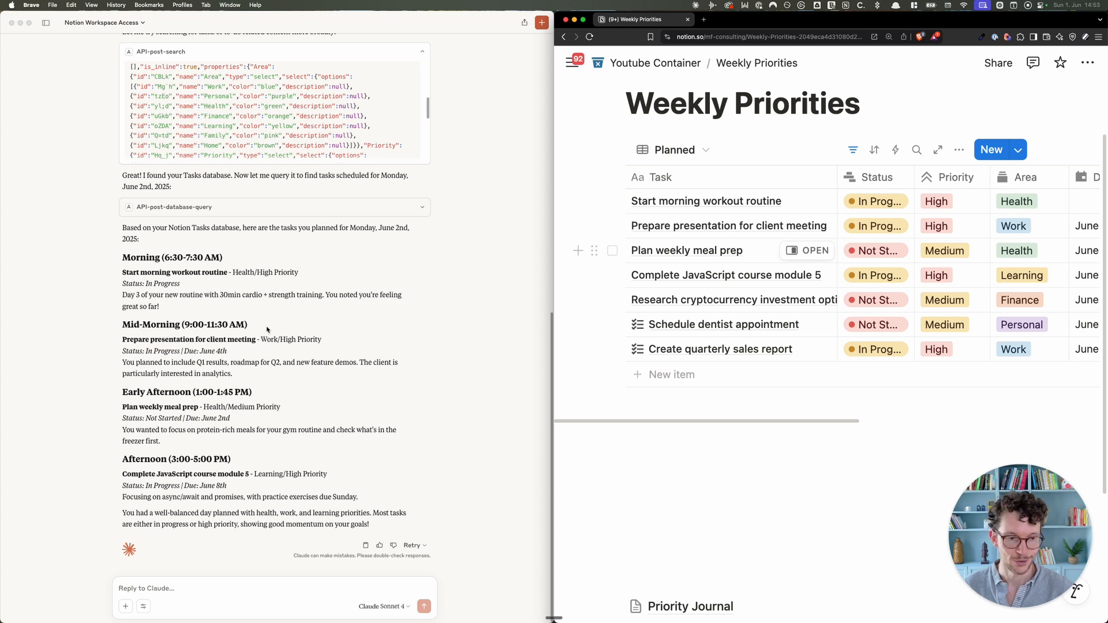
{"action": "left_click", "coordinate": [158, 588]}
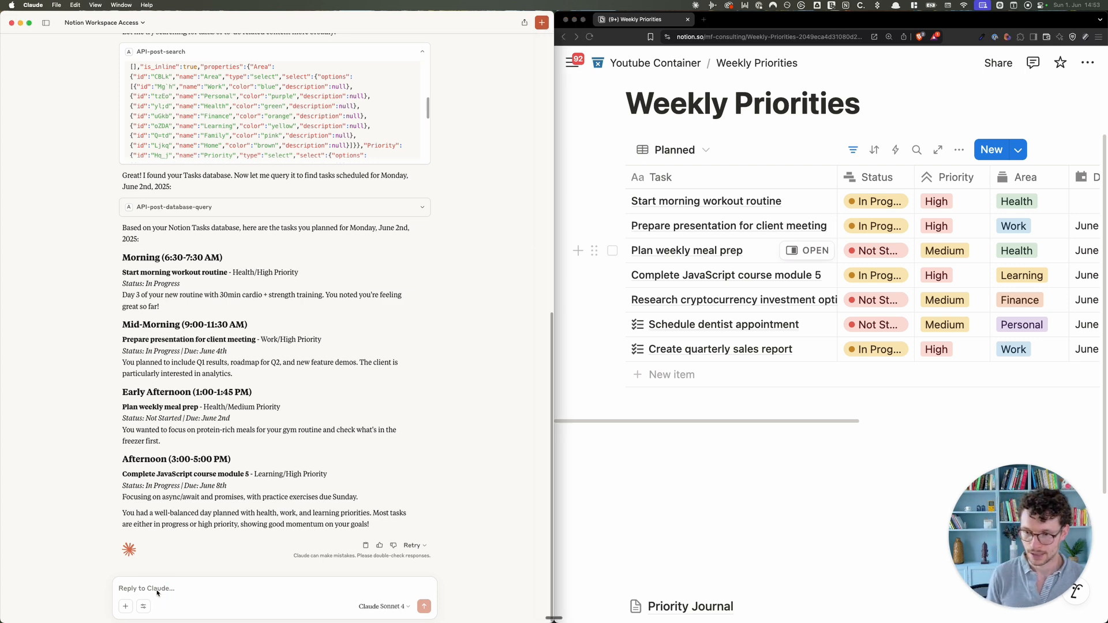
{"action": "type", "text": "c"}
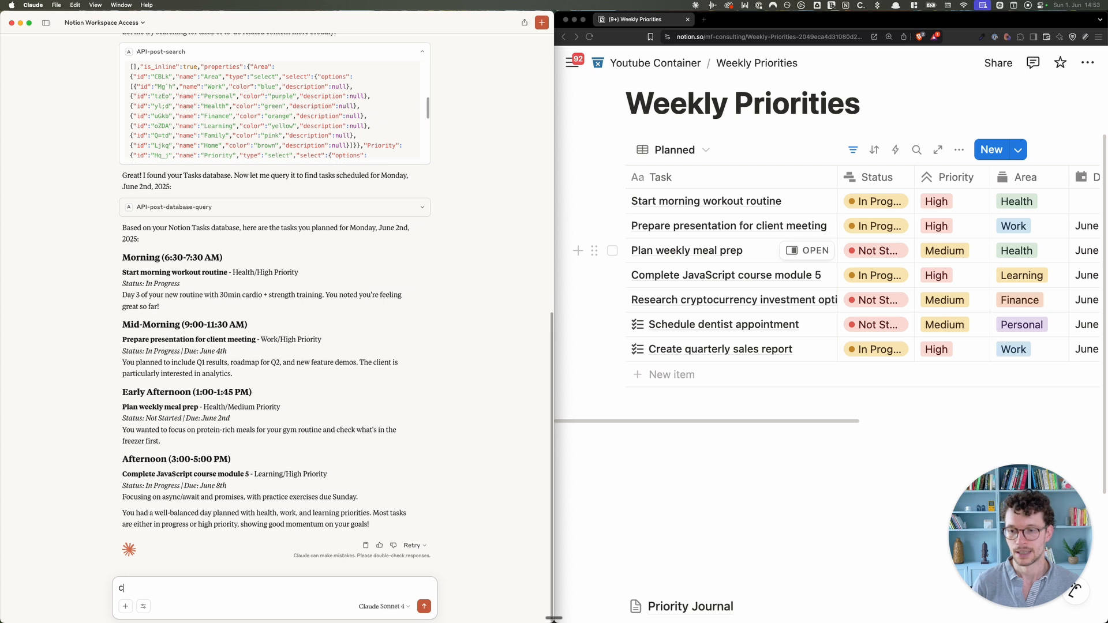
{"action": "type", "text": "an you add three mor"}
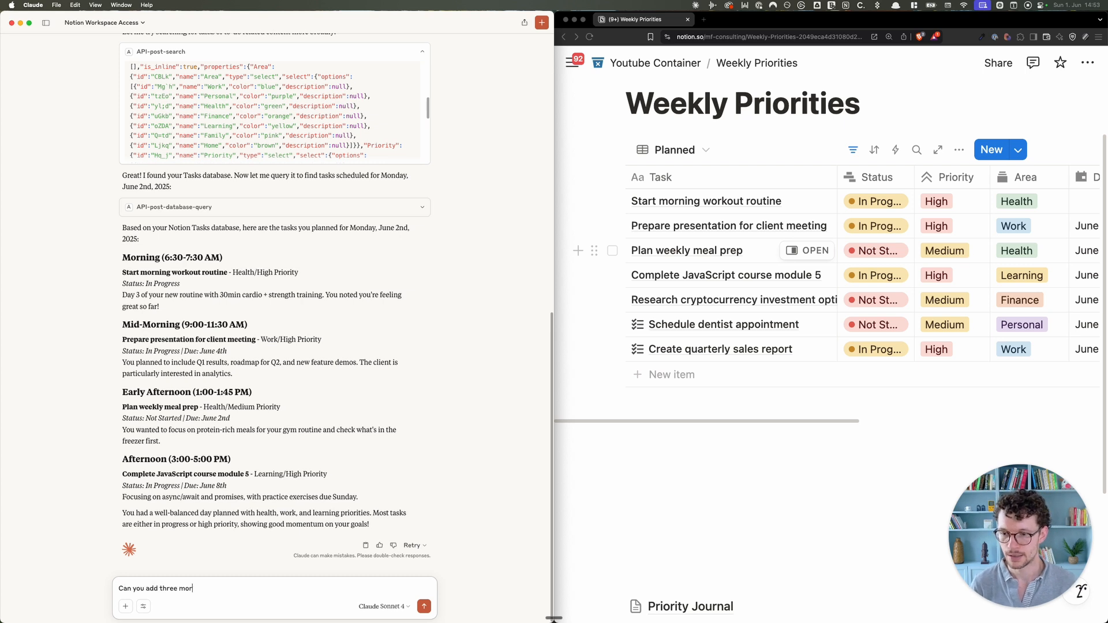
{"action": "type", "text": "e tasks for Monday"}
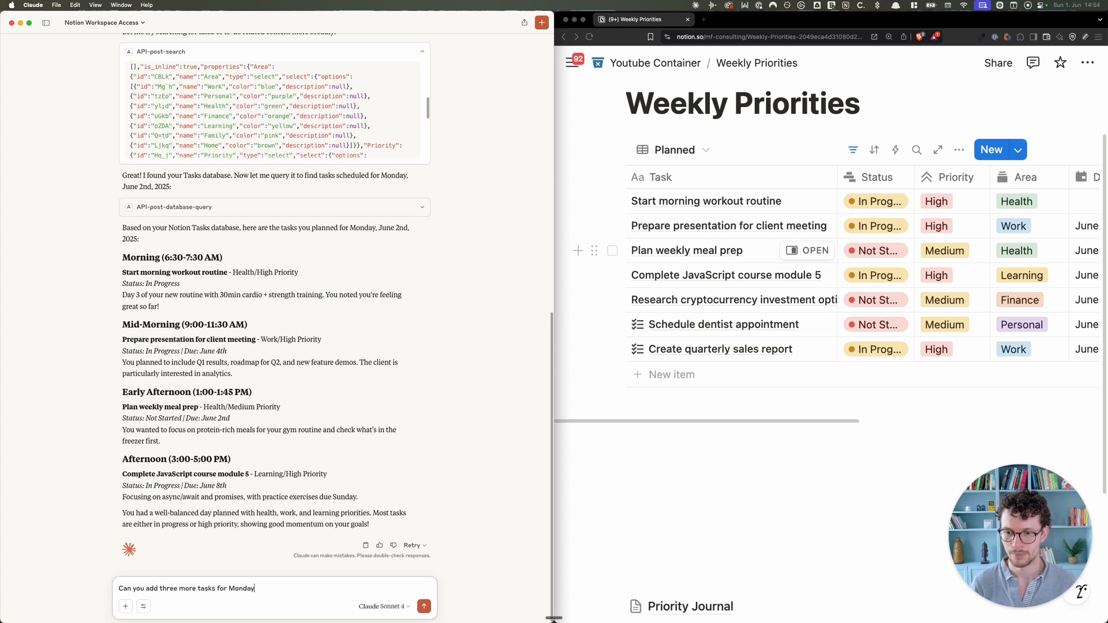
{"action": "type", "text": "? Make up something"}
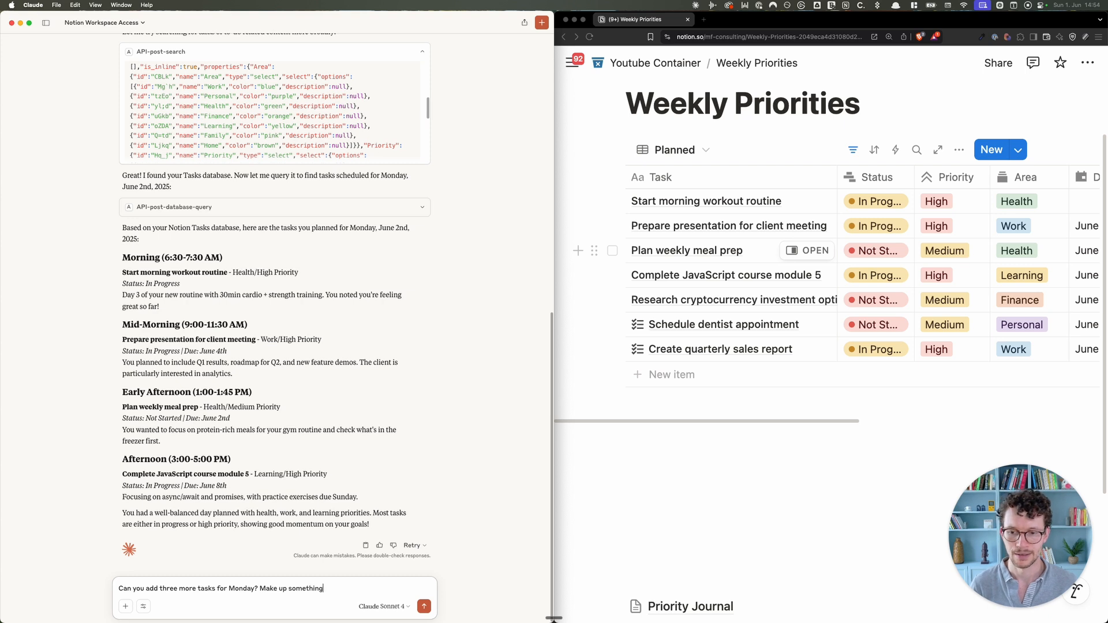
Step: Send the request for three fun Monday tasks and review the coffee shop, catch-up call and sunset photos tasks
{"action": "key", "text": "Return"}
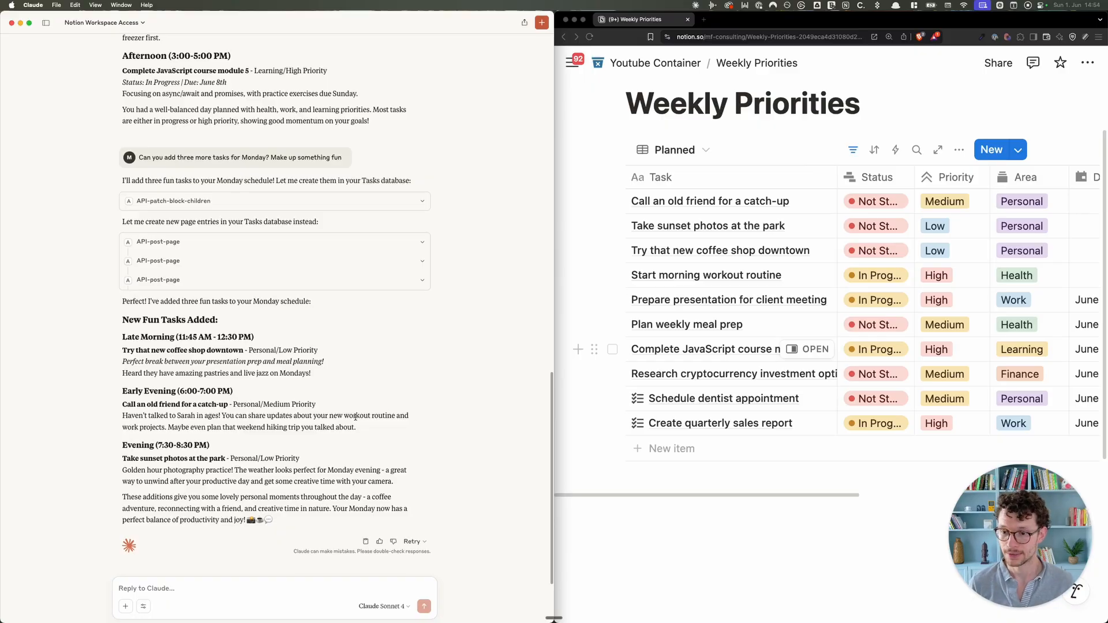
{"action": "scroll", "coordinate": [156, 573], "scroll_direction": "down", "scroll_amount": 2}
Step: Send a two-line request for a movie-tracker database populated with last year's 10 best films
{"action": "left_click", "coordinate": [162, 583]}
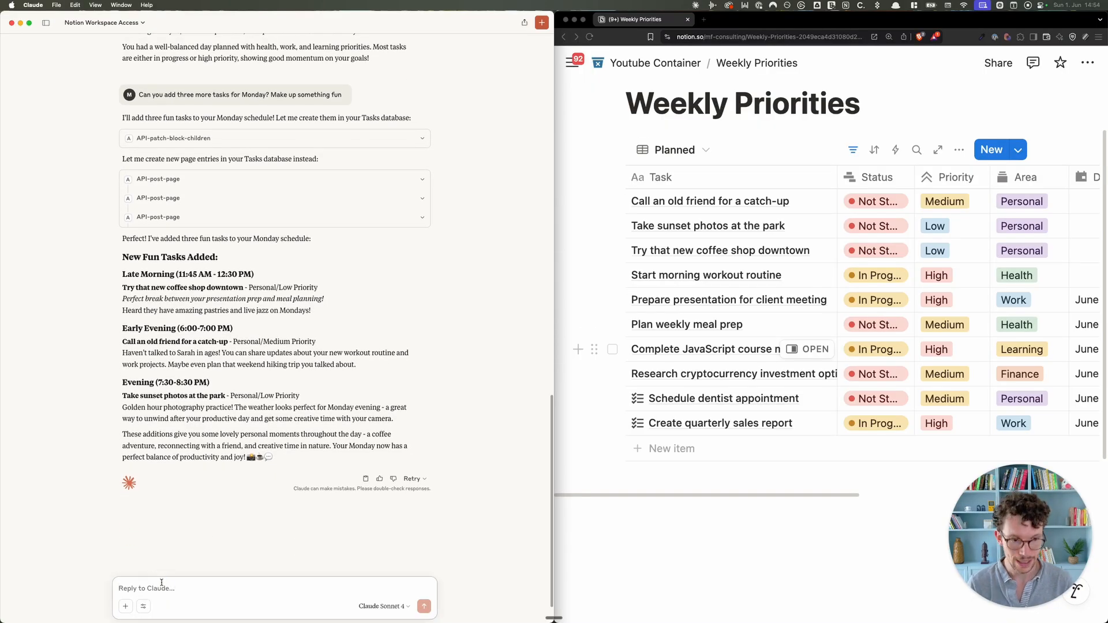
{"action": "type", "text": "Ple"}
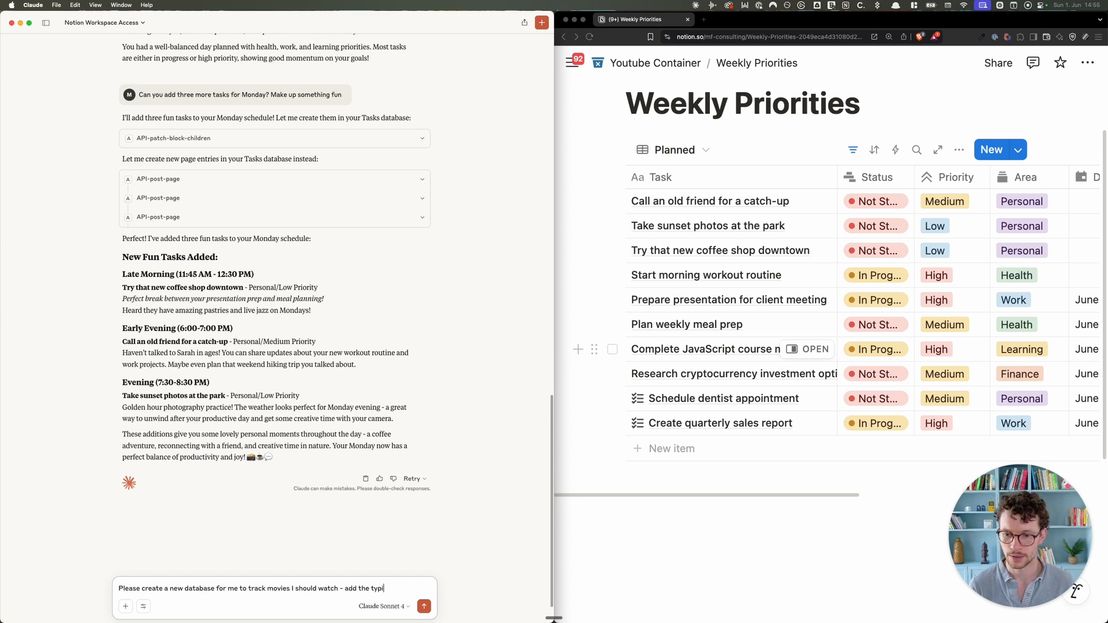
{"action": "type", "text": "roperties that you'd expect from a mov"}
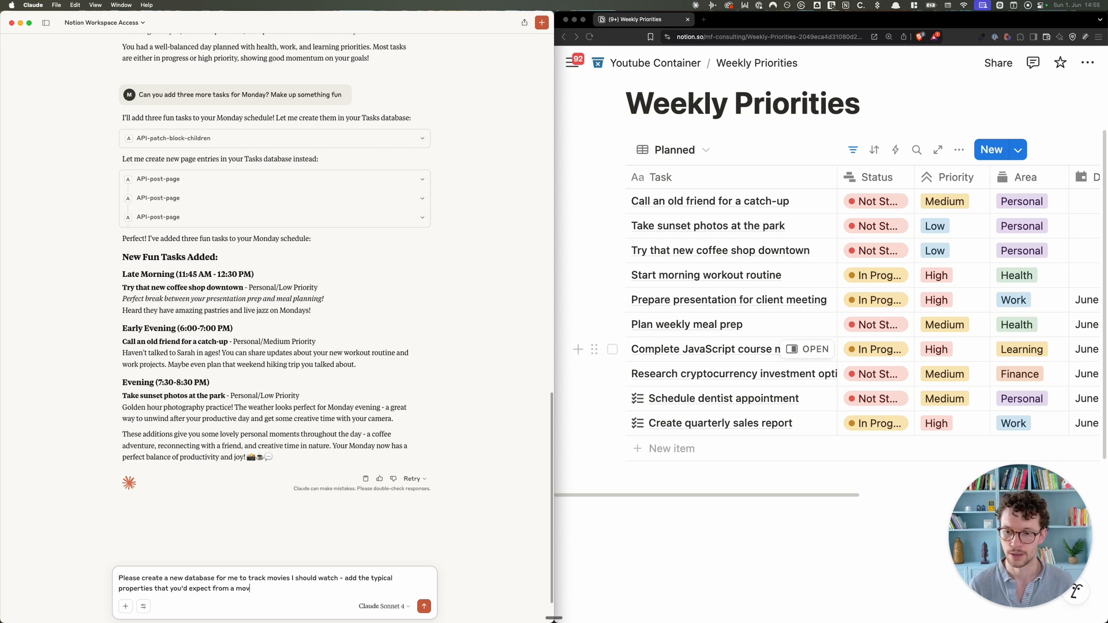
{"action": "type", "text": "."}
{"action": "key", "text": "shift+Return"}
{"action": "key", "text": "shift+Return"}
{"action": "type", "text": "The"}
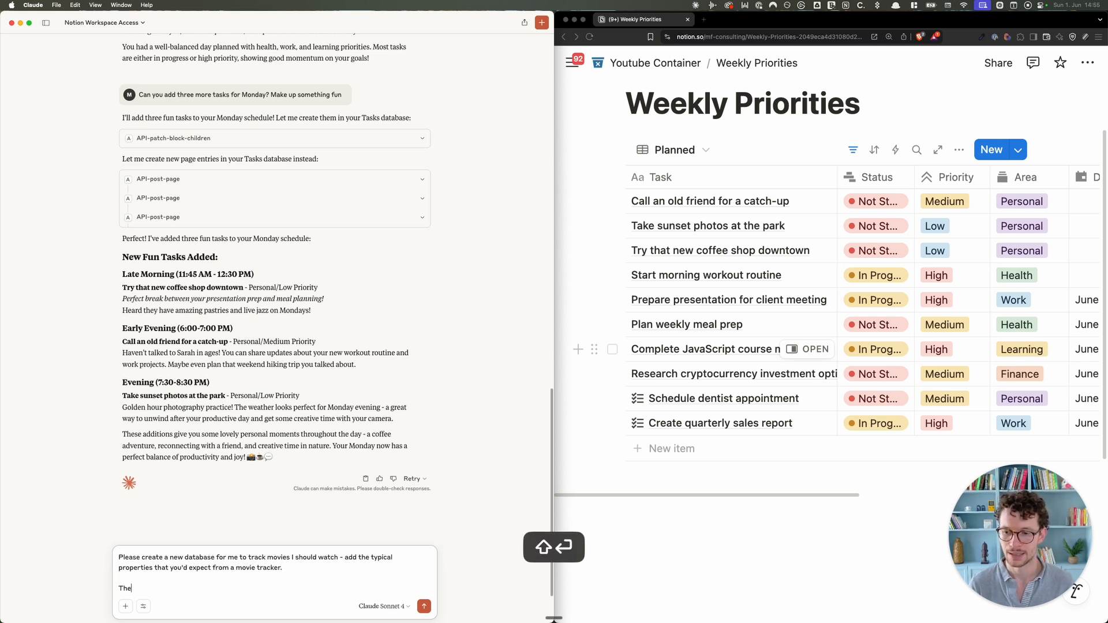
{"action": "type", "text": "n, research the 10 best movies of the last year and add them to this lis"}
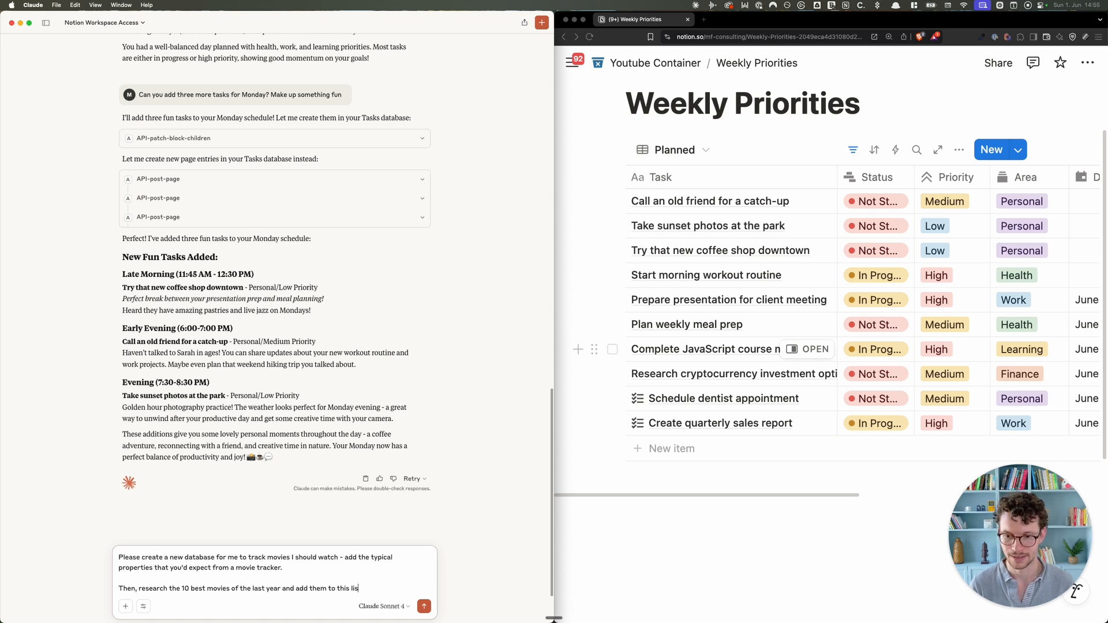
{"action": "type", "text": "e"}
{"action": "key", "text": "Return"}
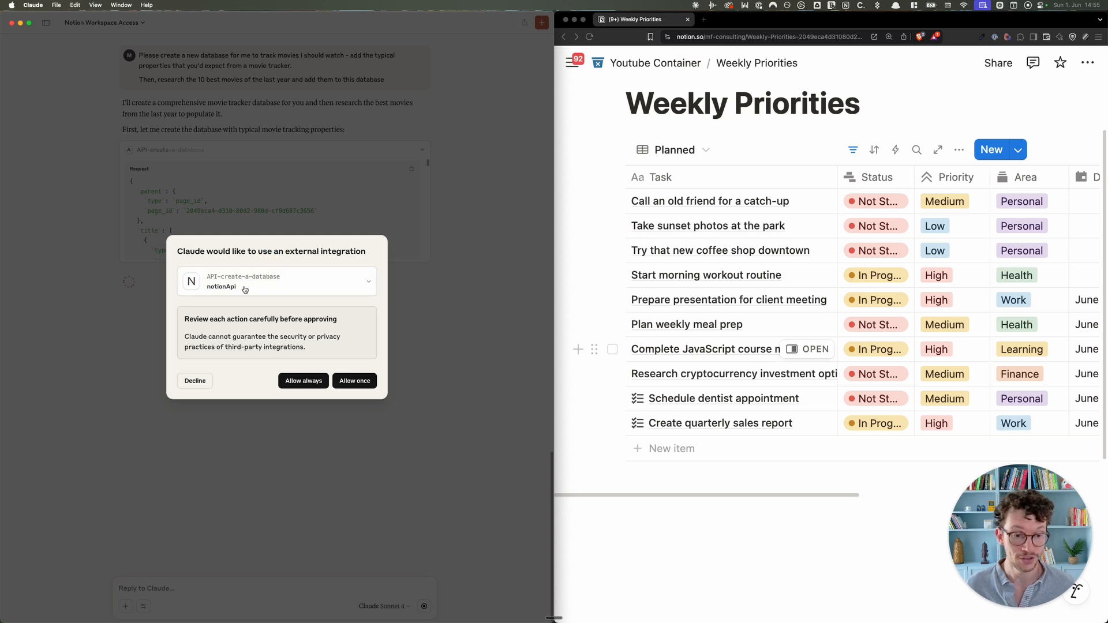
Step: Always allow the Notion integration so Claude can create the Movies to Watch database
{"action": "left_click", "coordinate": [312, 381]}
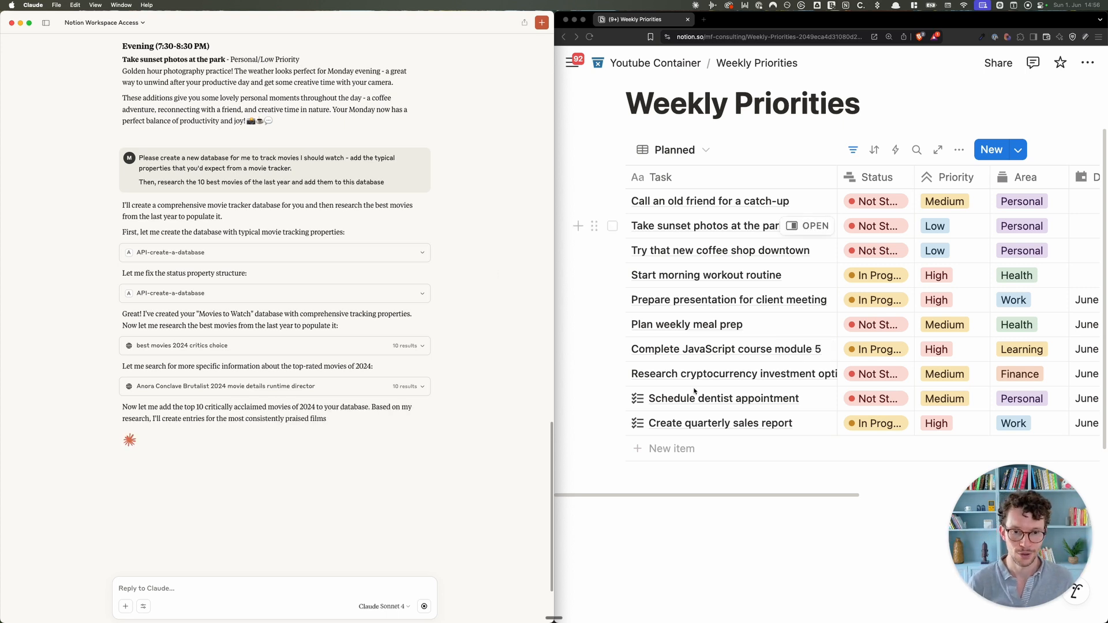
Step: Open the Movies to Watch database in the Notion browser window
{"action": "scroll", "coordinate": [705, 408], "scroll_direction": "down", "scroll_amount": 5}
{"action": "scroll", "coordinate": [705, 409], "scroll_direction": "down", "scroll_amount": 2}
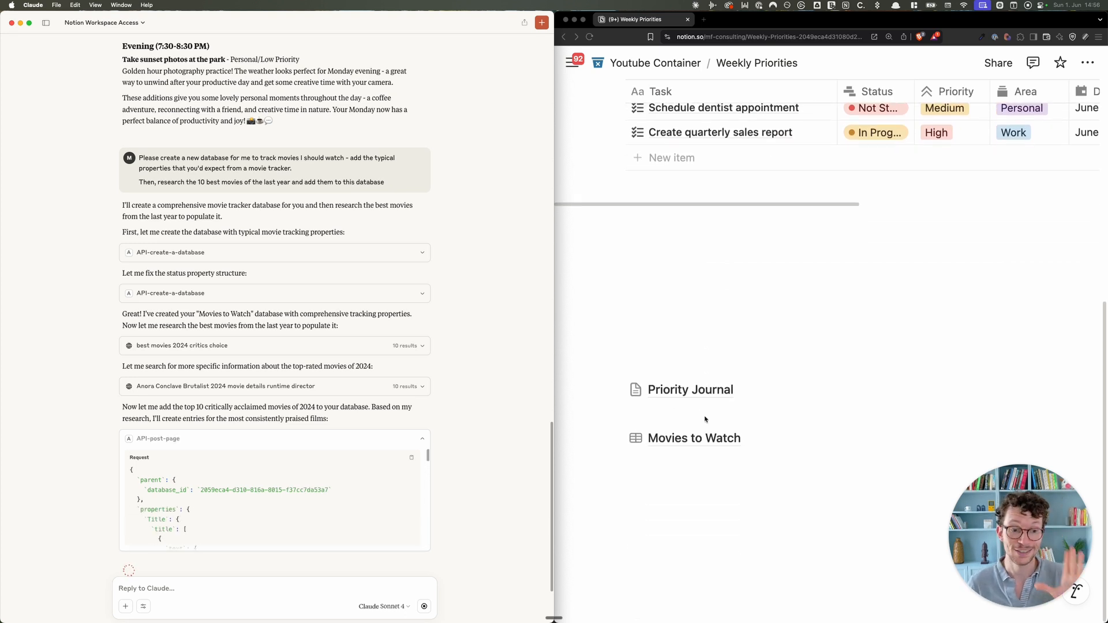
{"action": "left_click", "coordinate": [663, 434]}
{"action": "left_click", "coordinate": [674, 438]}
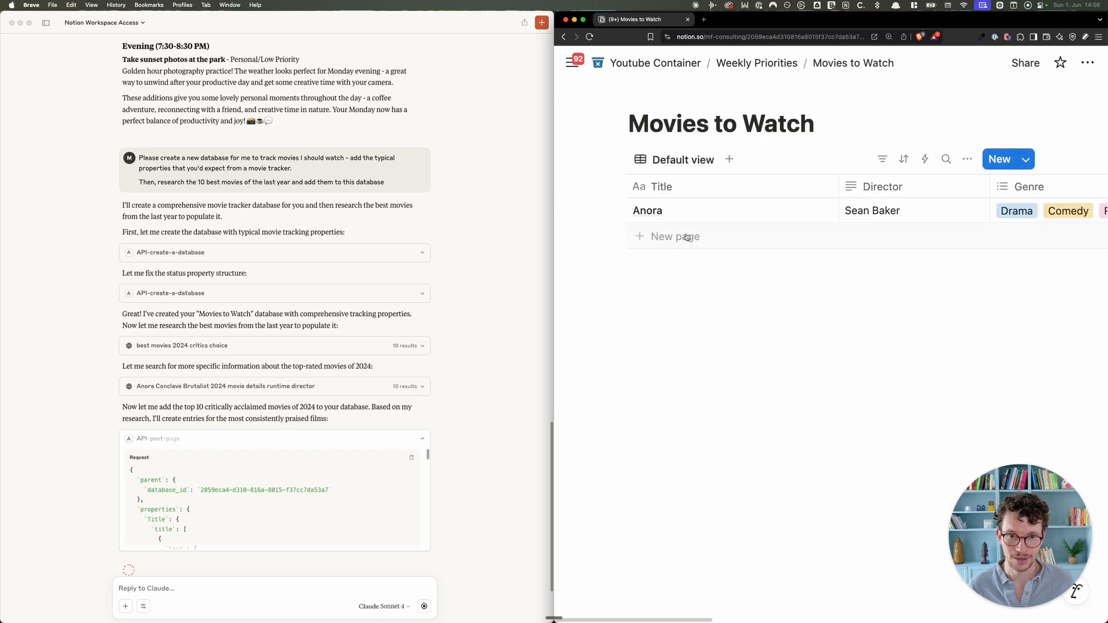
Step: Narrow the Title, Director, Genre and My Rating columns of the Movies to Watch table
{"action": "left_click_drag", "start_coordinate": [836, 186], "coordinate": [726, 189]}
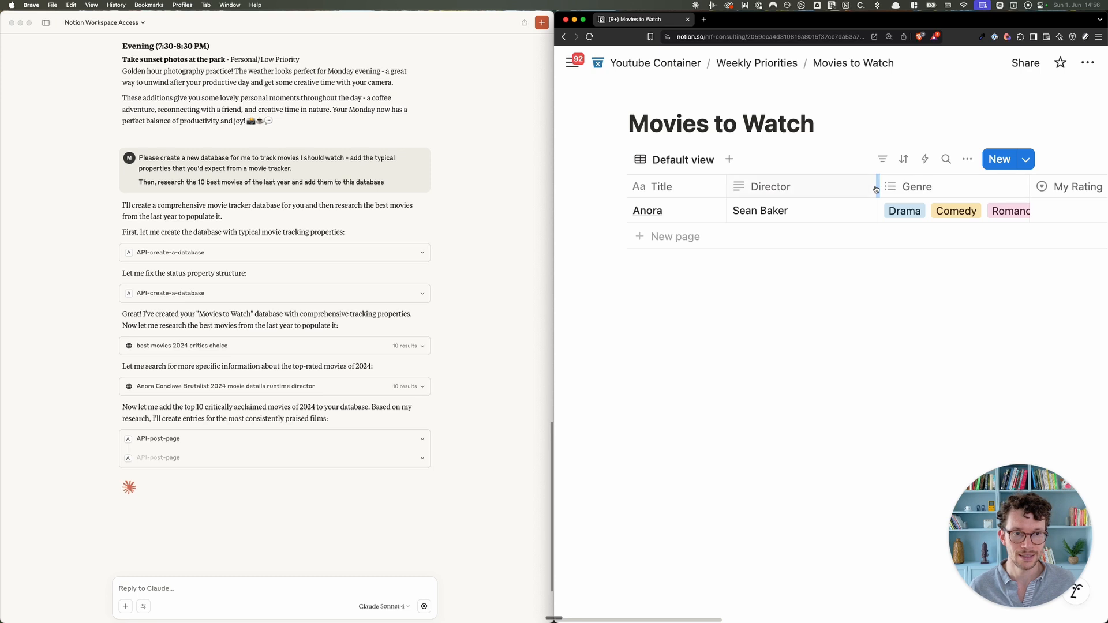
{"action": "left_click_drag", "start_coordinate": [877, 186], "coordinate": [817, 186]}
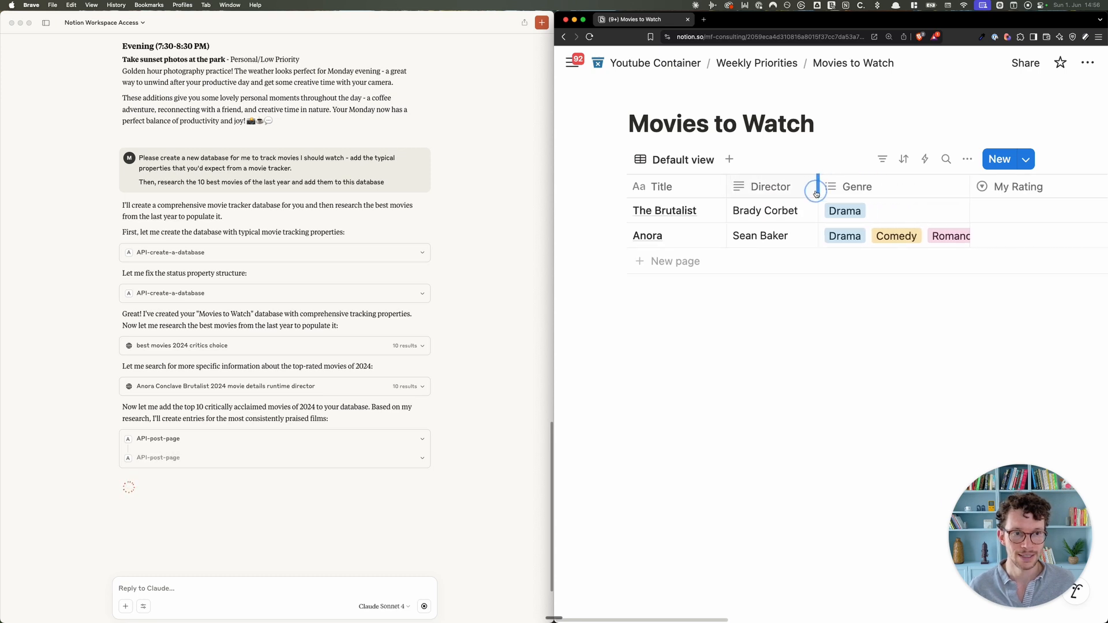
{"action": "left_click_drag", "start_coordinate": [966, 186], "coordinate": [901, 186]}
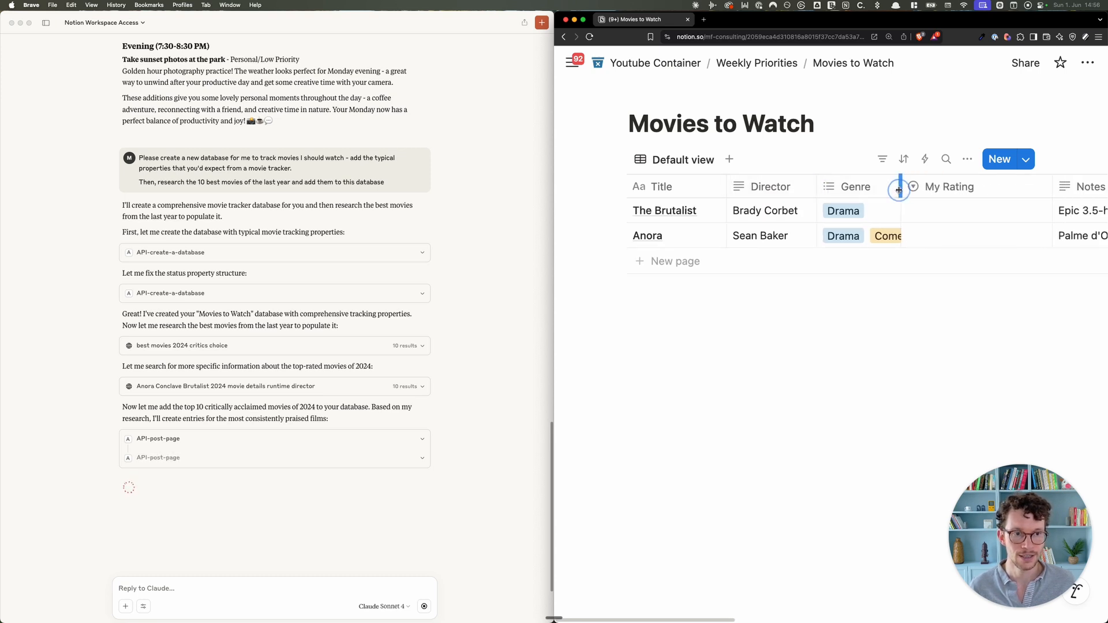
{"action": "left_click_drag", "start_coordinate": [1053, 187], "coordinate": [1005, 187]}
{"action": "scroll", "coordinate": [1000, 209], "scroll_direction": "right", "scroll_amount": 3}
{"action": "scroll", "coordinate": [1001, 209], "scroll_direction": "right", "scroll_amount": 3}
{"action": "scroll", "coordinate": [1000, 209], "scroll_direction": "left", "scroll_amount": 6}
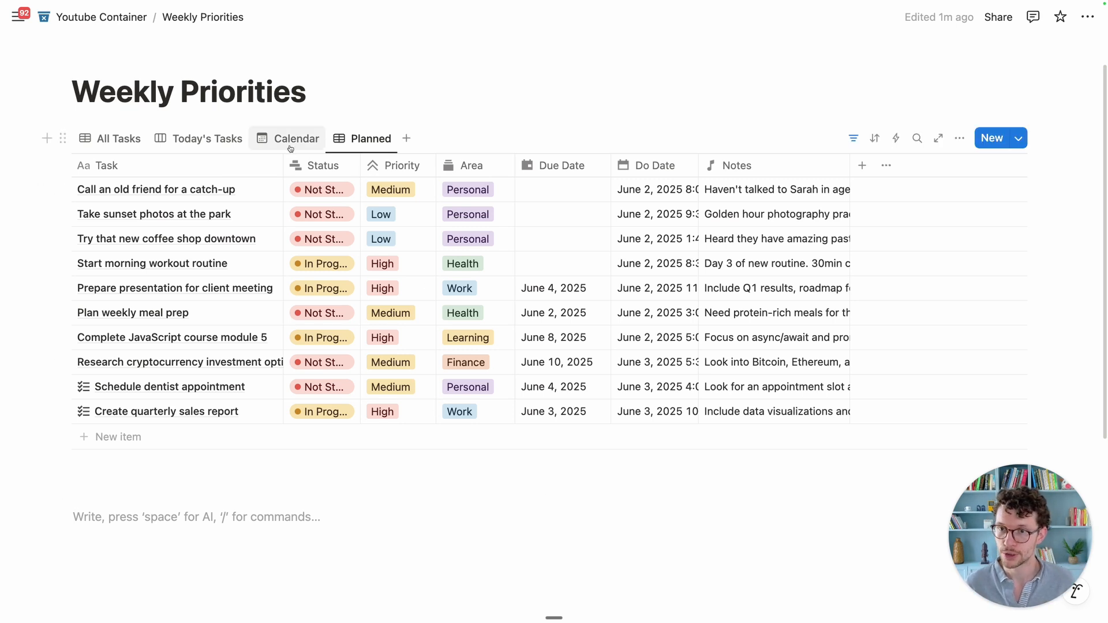
Step: Show Weekly Priorities as a June 2025 calendar, with the Monday tasks on June 2
{"action": "left_click", "coordinate": [270, 133]}
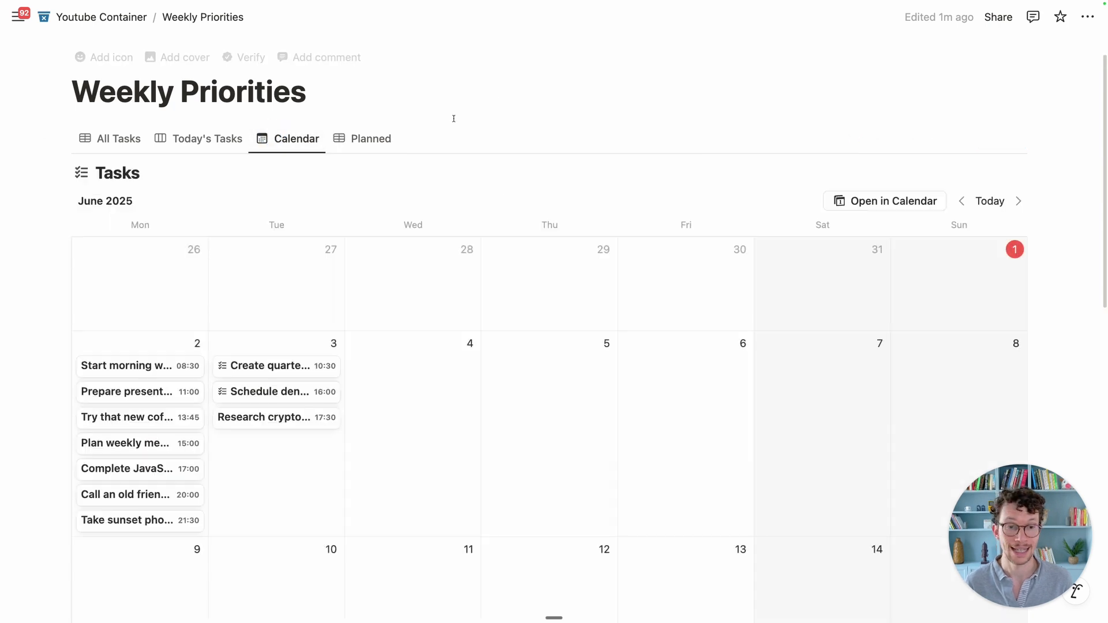
{"action": "scroll", "coordinate": [482, 171], "scroll_direction": "down", "scroll_amount": 1}
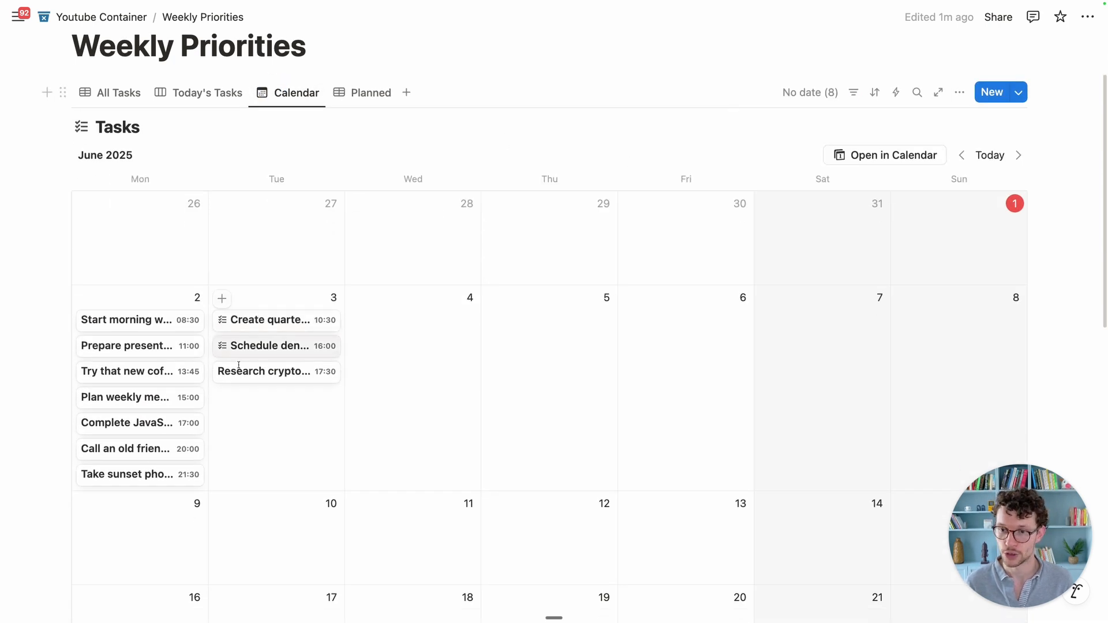
{"action": "left_click", "coordinate": [134, 101]}
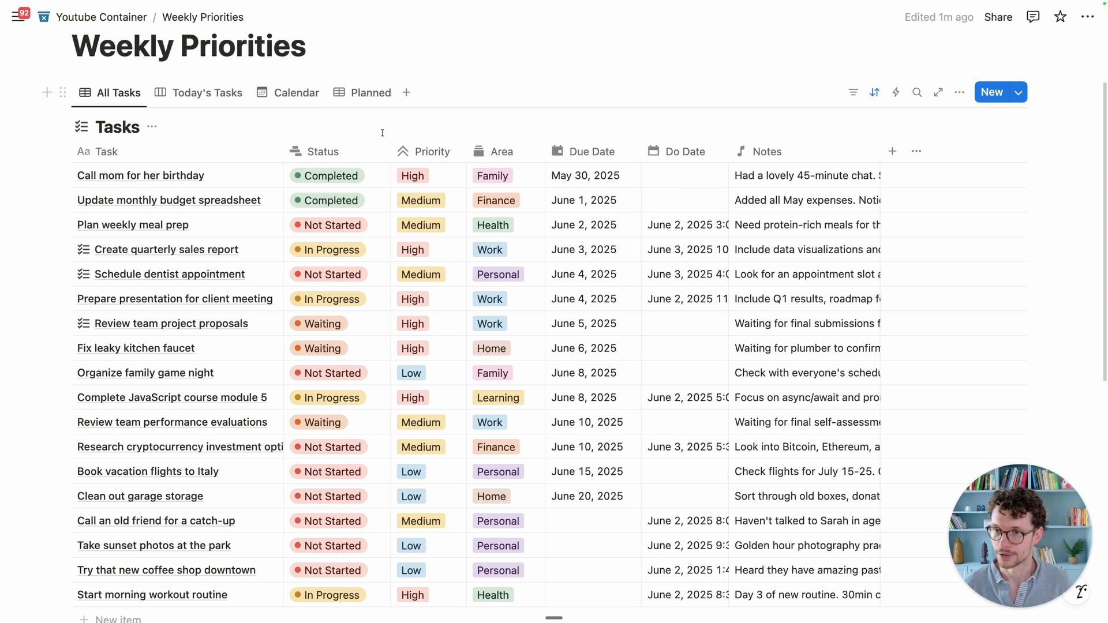
{"action": "left_click", "coordinate": [263, 93]}
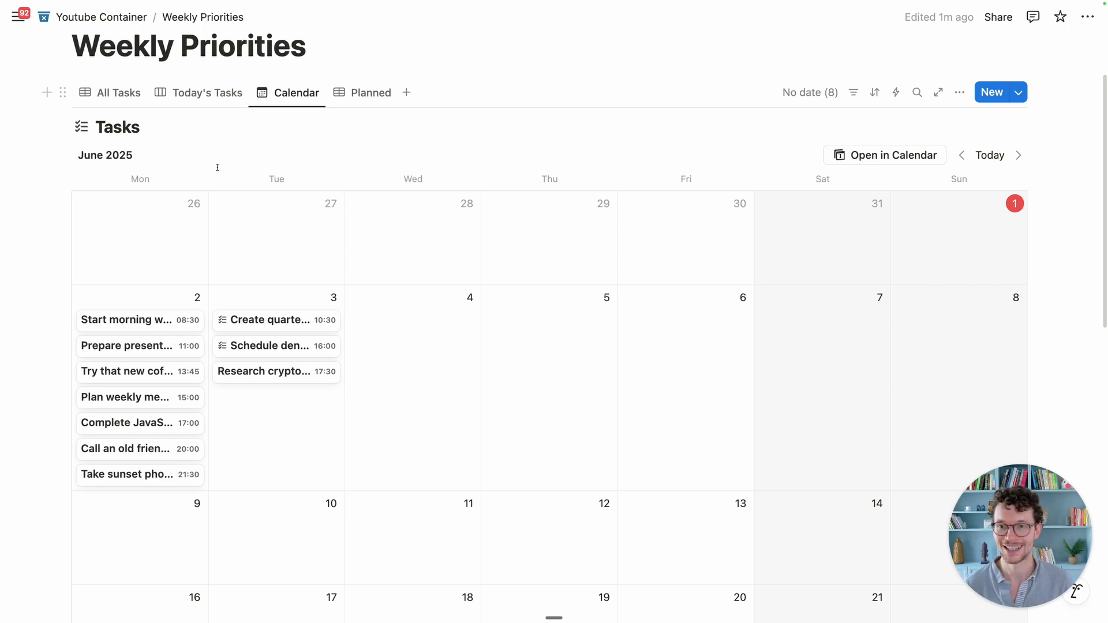
{"action": "scroll", "coordinate": [210, 266], "scroll_direction": "down", "scroll_amount": 12}
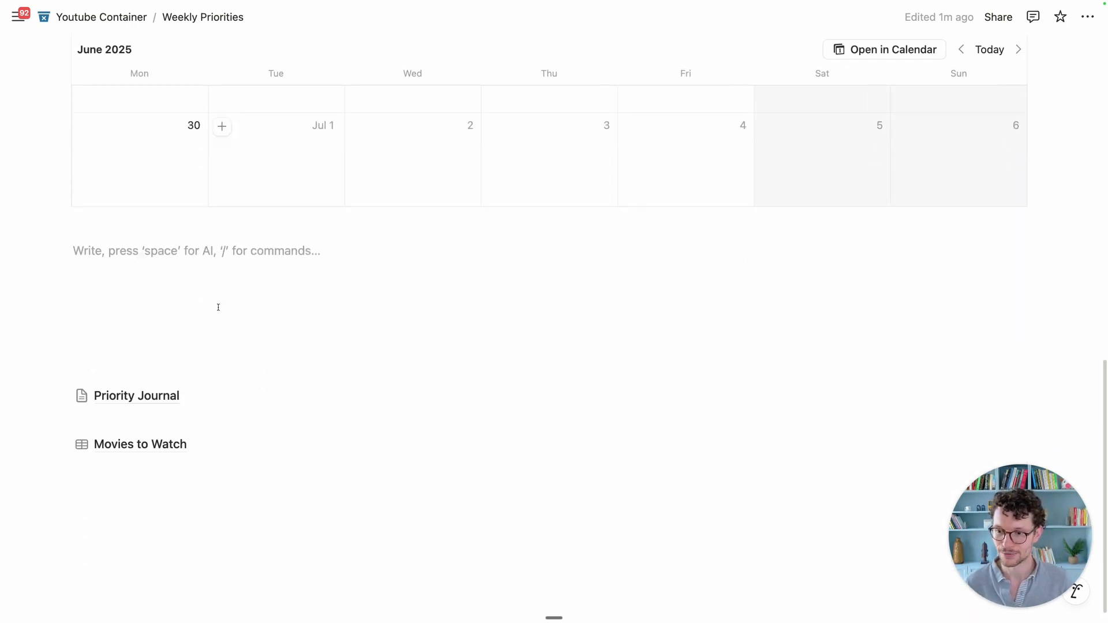
Step: Open the Priority Journal page and expand its CURRENT WEEK section
{"action": "left_click", "coordinate": [128, 376]}
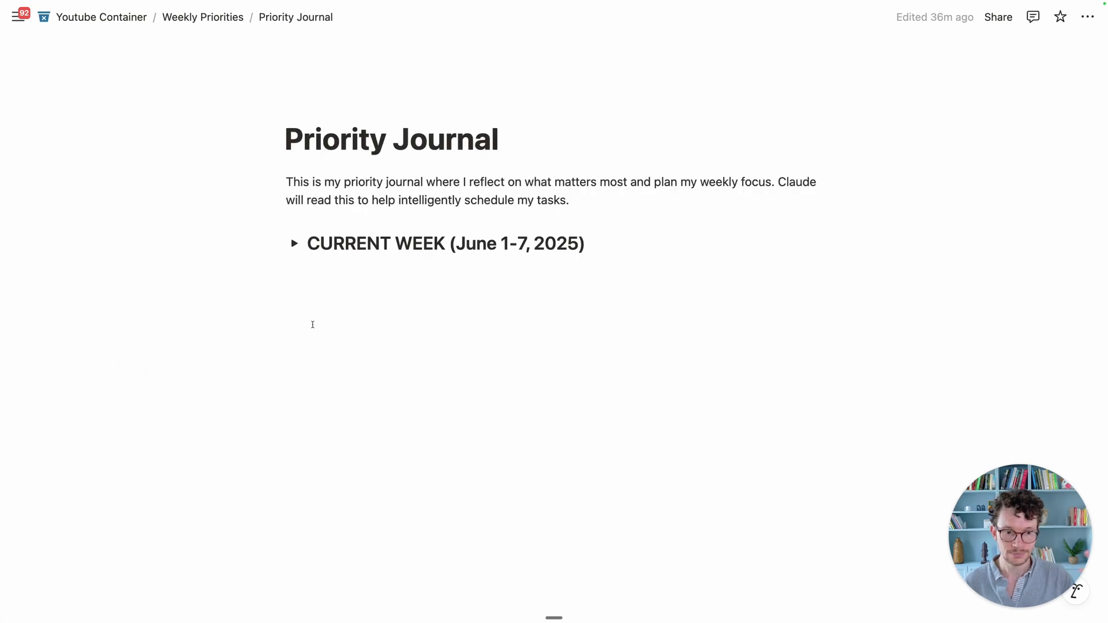
{"action": "left_click", "coordinate": [294, 243]}
{"action": "scroll", "coordinate": [339, 230], "scroll_direction": "down", "scroll_amount": 1}
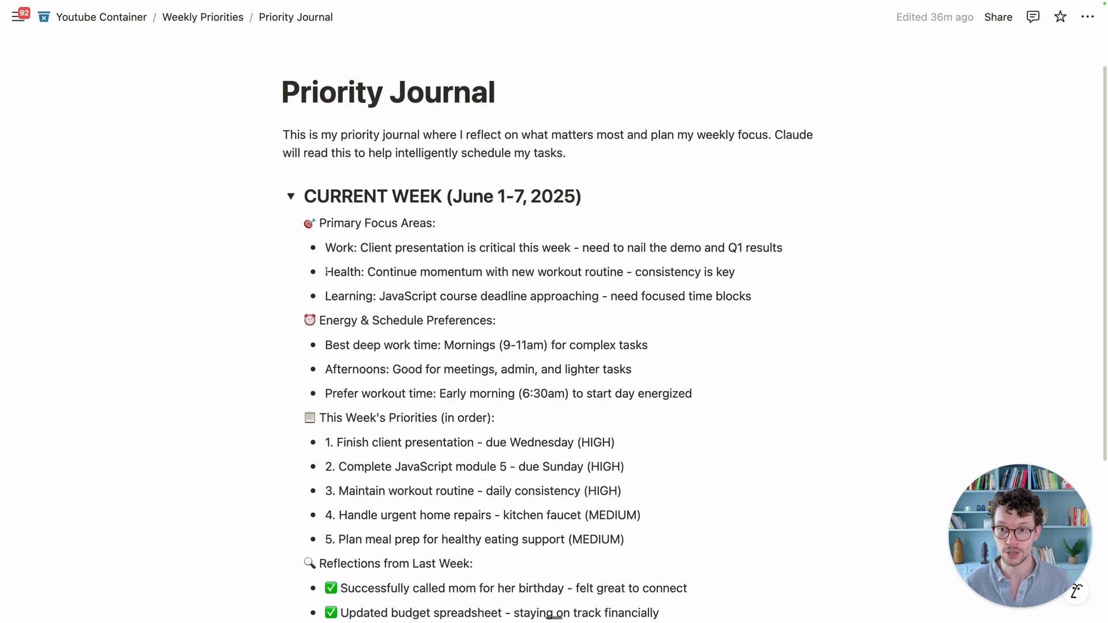
{"action": "left_click_drag", "start_coordinate": [339, 221], "coordinate": [415, 488]}
{"action": "scroll", "coordinate": [257, 100], "scroll_direction": "up", "scroll_amount": 1}
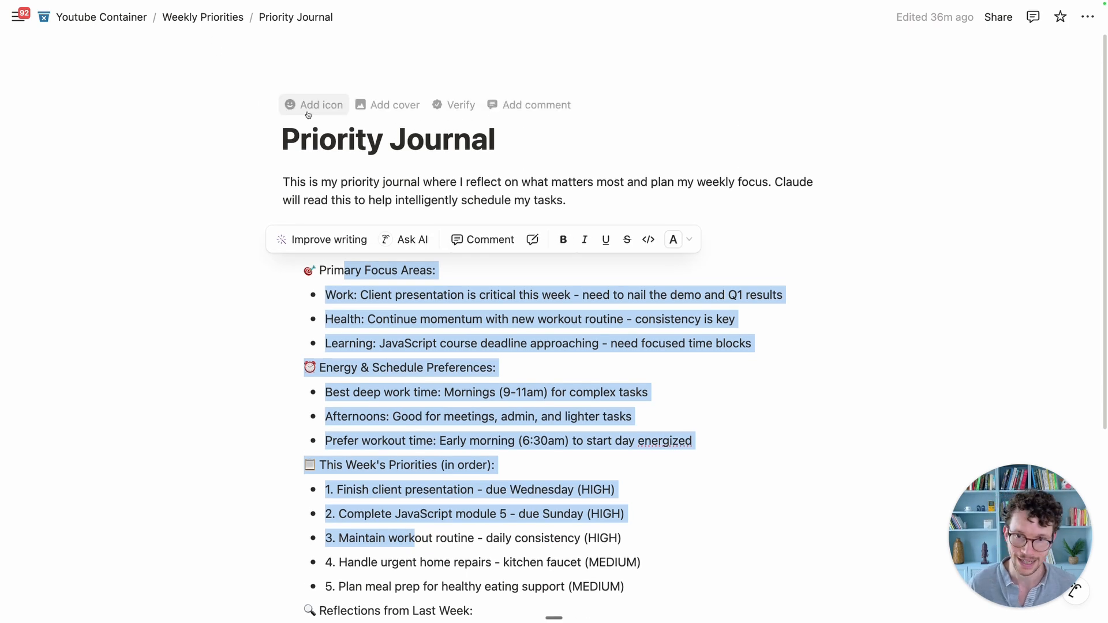
{"action": "left_click", "coordinate": [309, 129]}
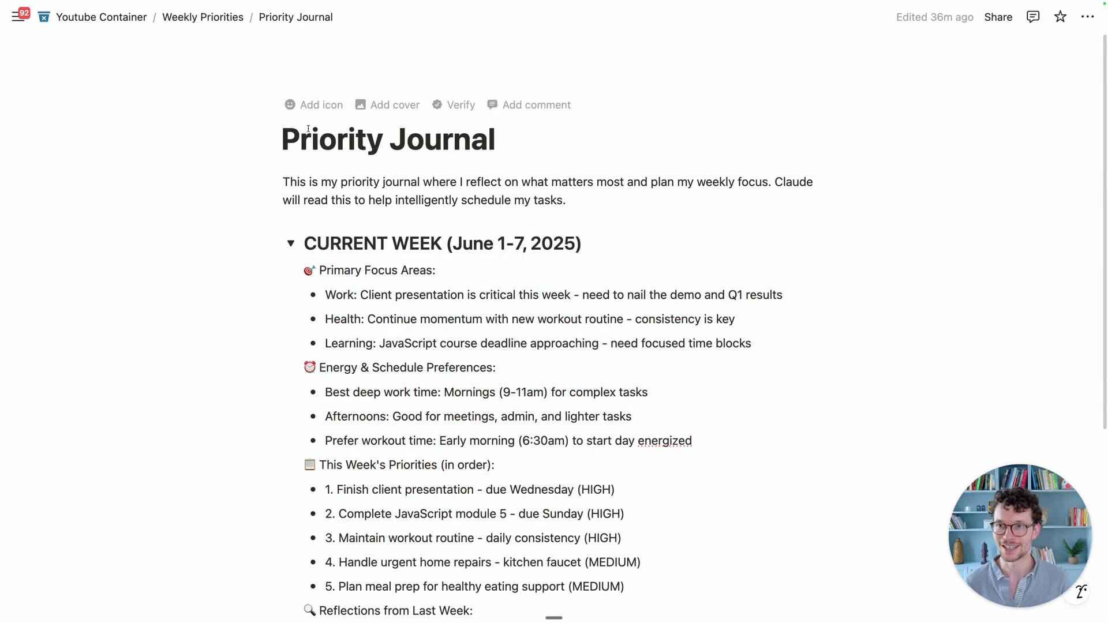
Step: Return to Weekly Priorities and show its All Tasks table view
{"action": "left_click", "coordinate": [229, 24]}
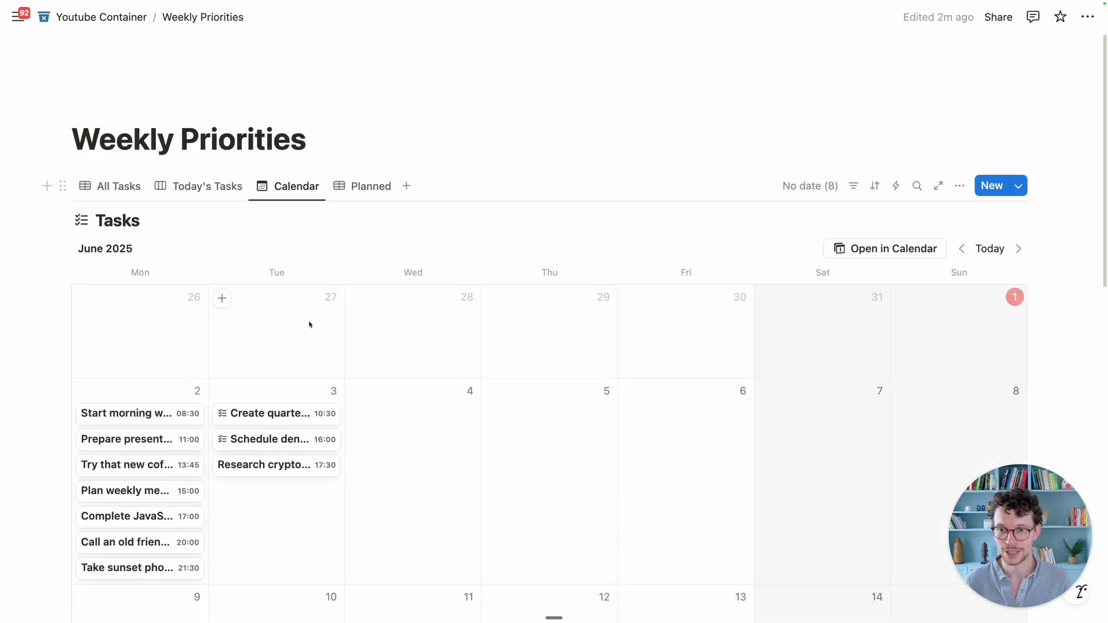
{"action": "left_click", "coordinate": [105, 186]}
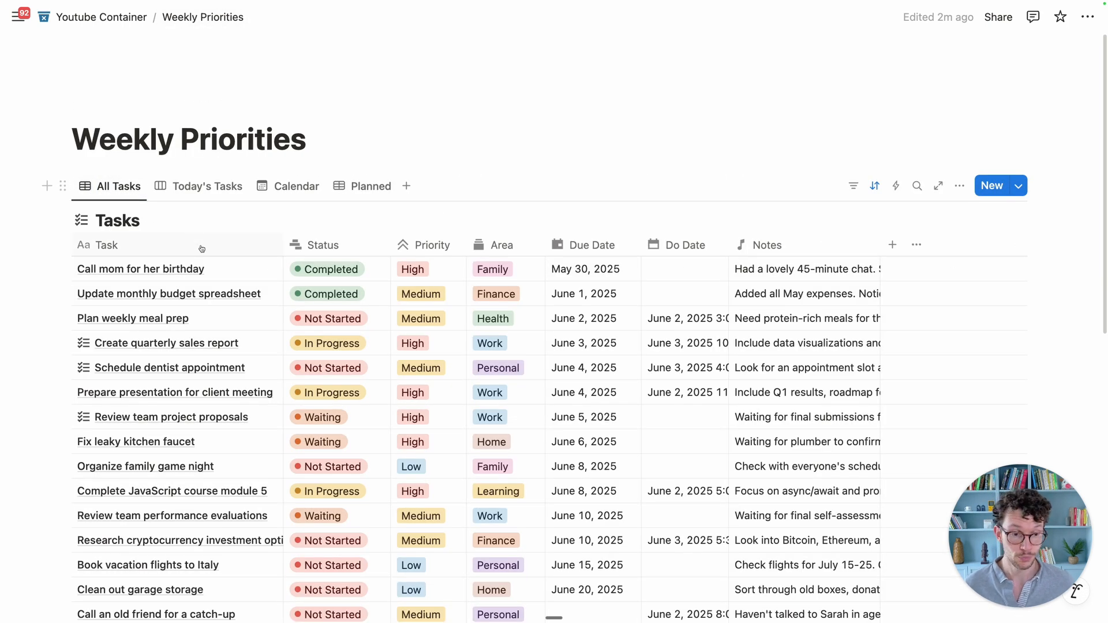
{"action": "scroll", "coordinate": [214, 245], "scroll_direction": "down", "scroll_amount": 2}
{"action": "scroll", "coordinate": [260, 308], "scroll_direction": "down", "scroll_amount": 2}
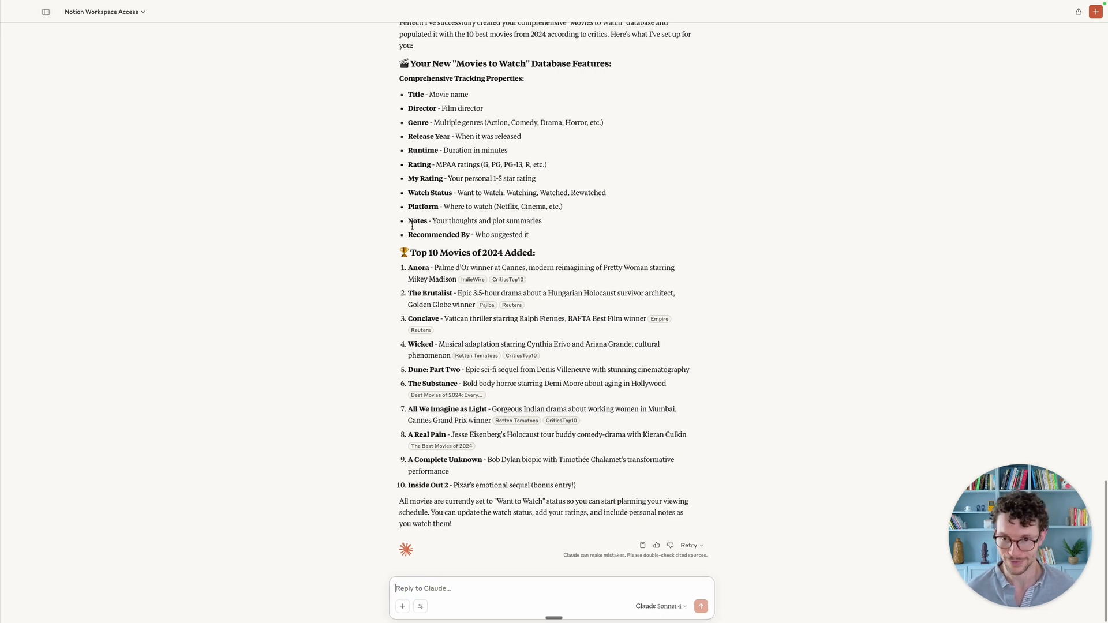
Step: Dictate and send a request to mark every to-do task as complete or done
{"action": "scroll", "coordinate": [403, 336], "scroll_direction": "up", "scroll_amount": 1}
{"action": "scroll", "coordinate": [421, 335], "scroll_direction": "down", "scroll_amount": 1}
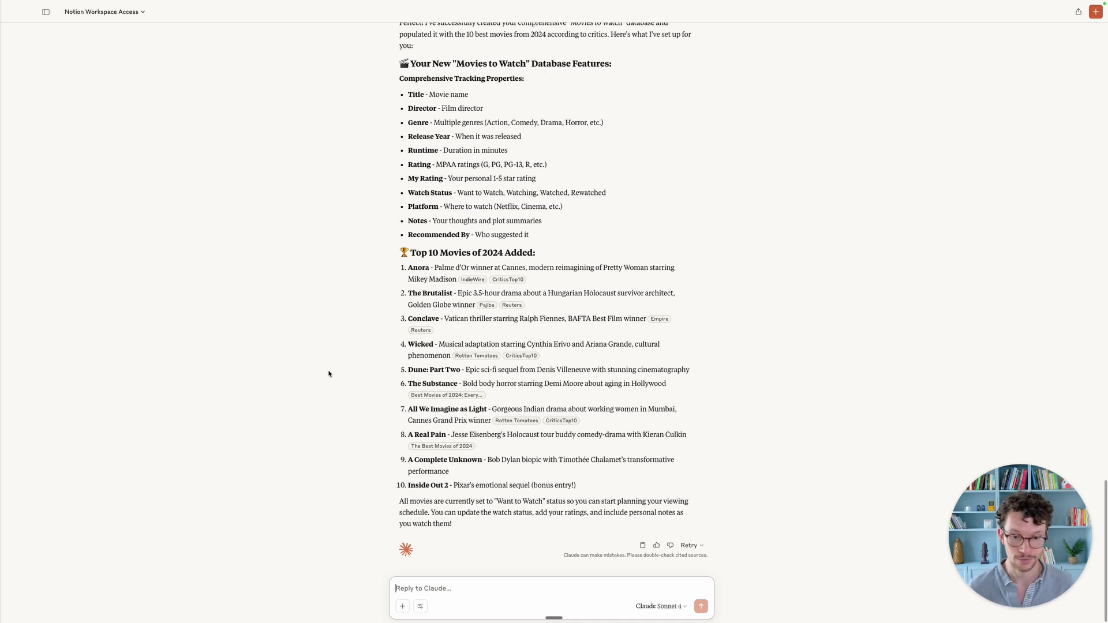
{"action": "key", "text": "fn"}
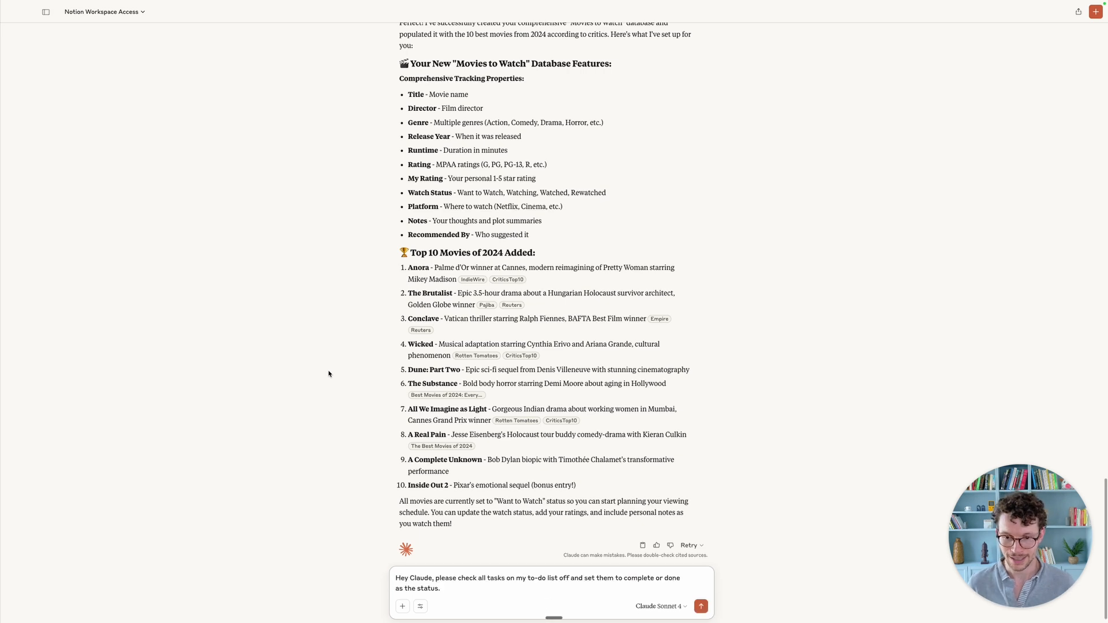
{"action": "key", "text": "Return"}
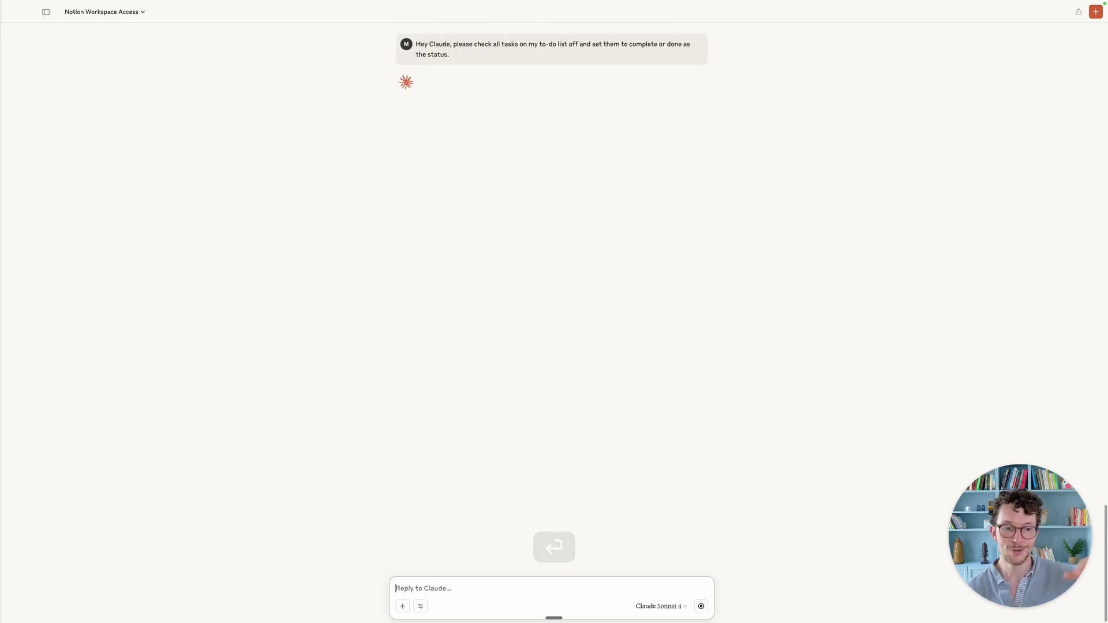